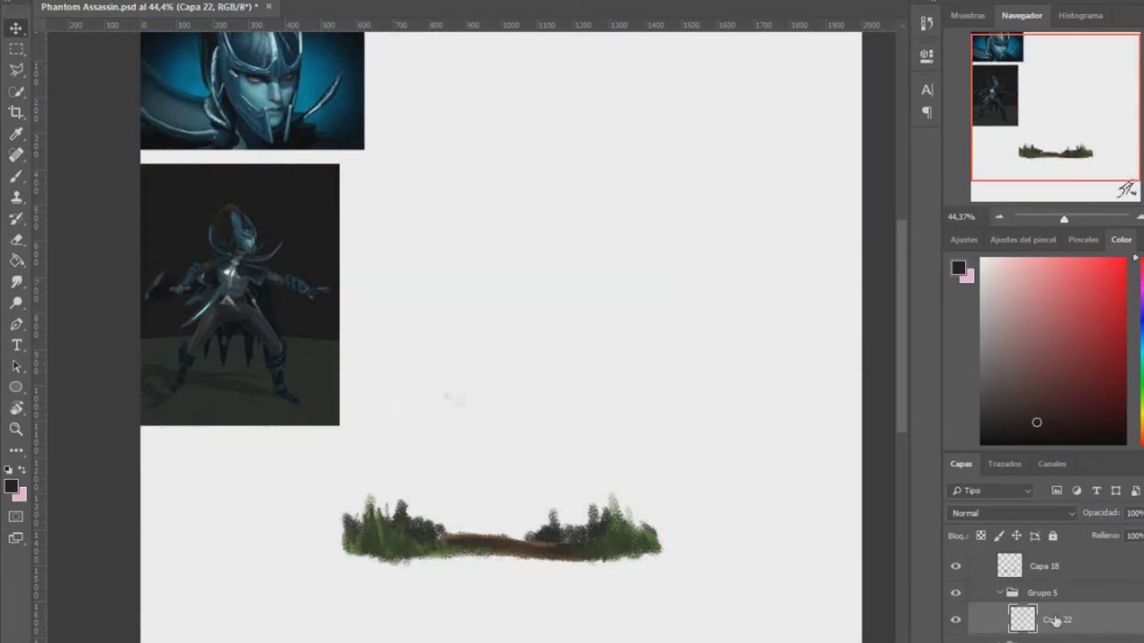
- Paint a teal egg-shaped head blob above the grass, sampled from the helmet reference
key(i)
click(255, 84)
key(b)
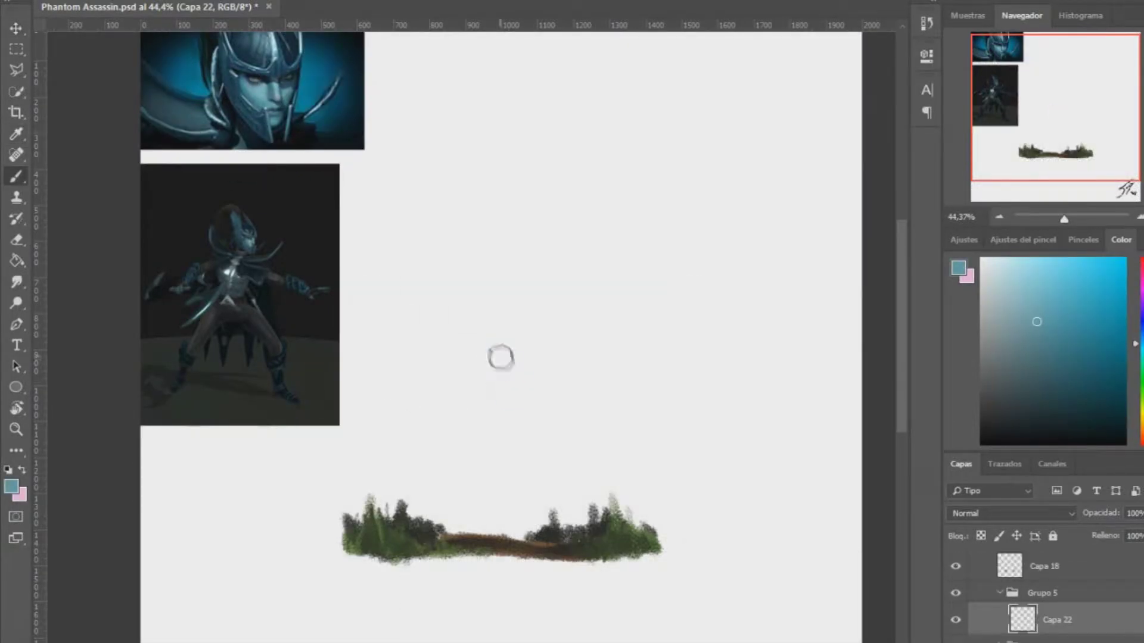
mouse_move(486, 324)
mouse_down()
mouse_move(506, 301)
mouse_move(524, 358)
mouse_up()
key(e)
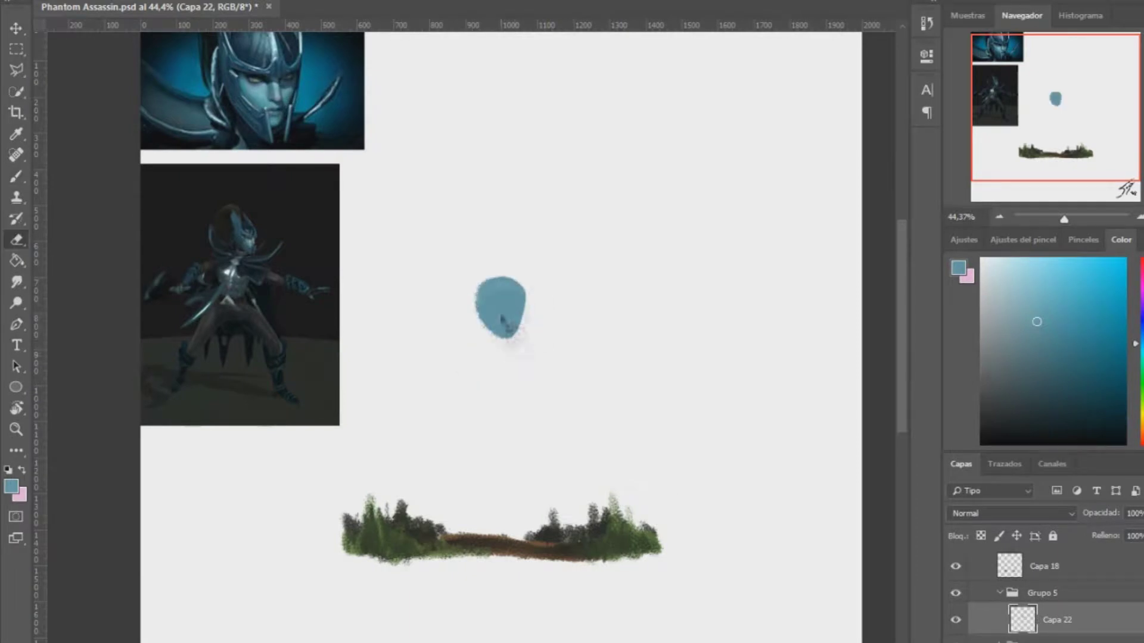
- Restrict painting to the head shape and add darker and lighter teal shading inside
ctrl+click(1022, 619)
key(b)
alt+click(293, 89)
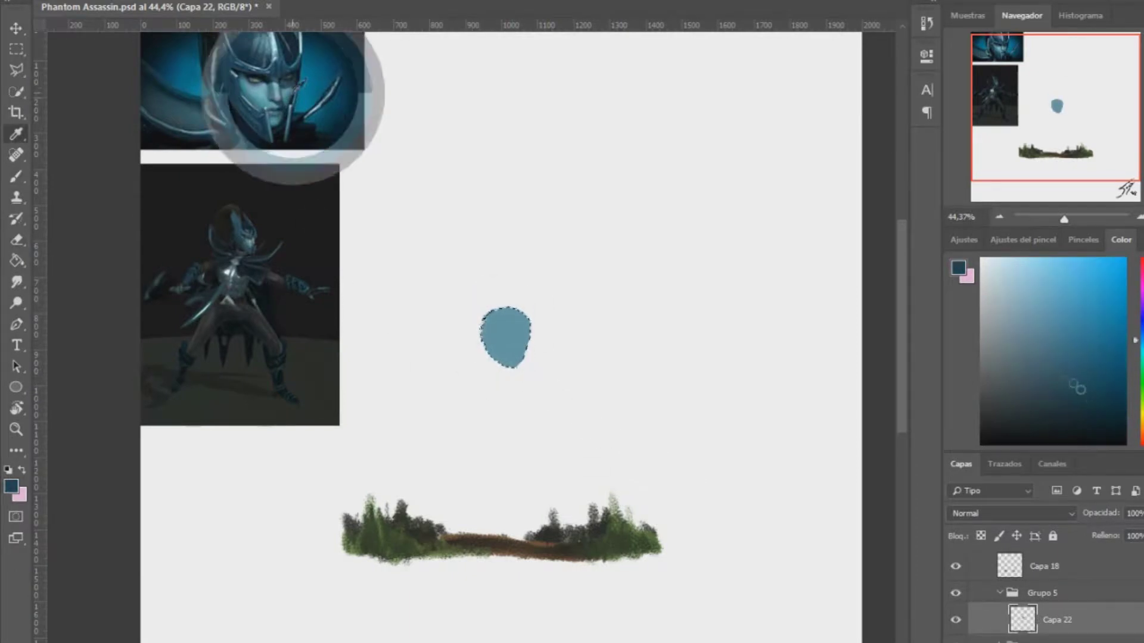
drag(509, 357, 503, 330)
alt+click(271, 119)
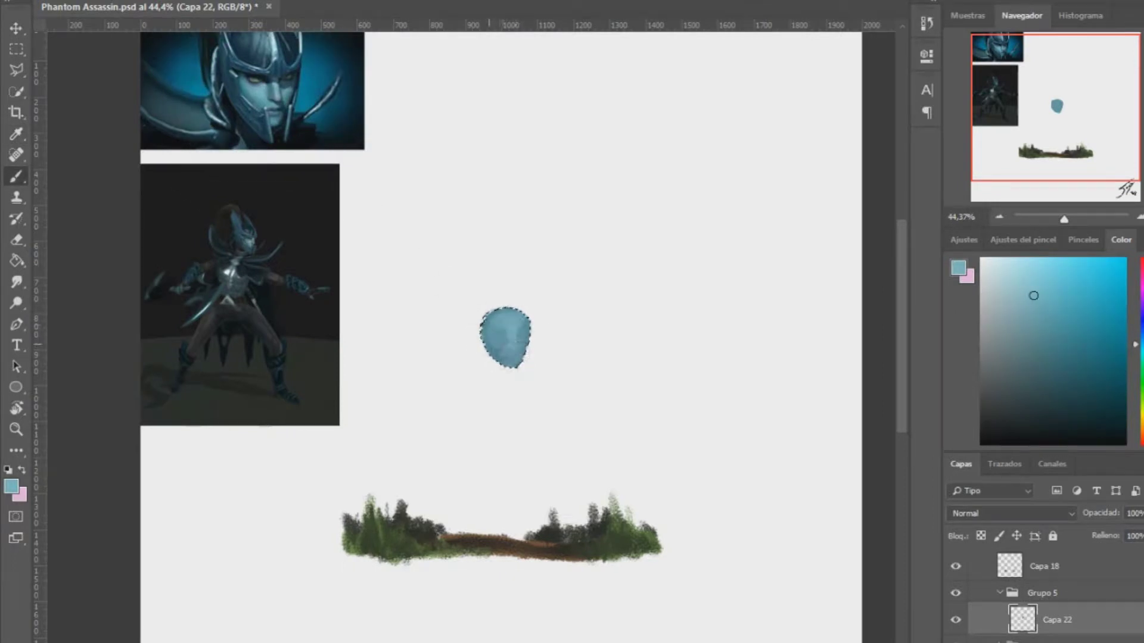
scroll(506, 336, up, 2)
- Zoom in on the head and paint a dark mouth line and eyebrows
drag(536, 387, 673, 577)
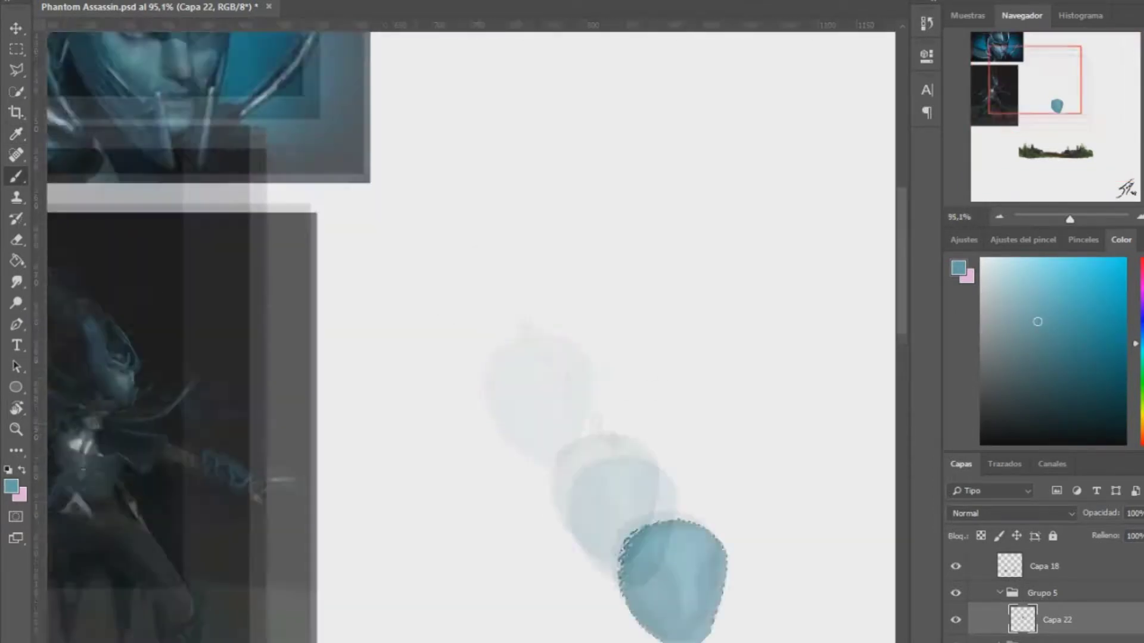
drag(685, 529, 572, 395)
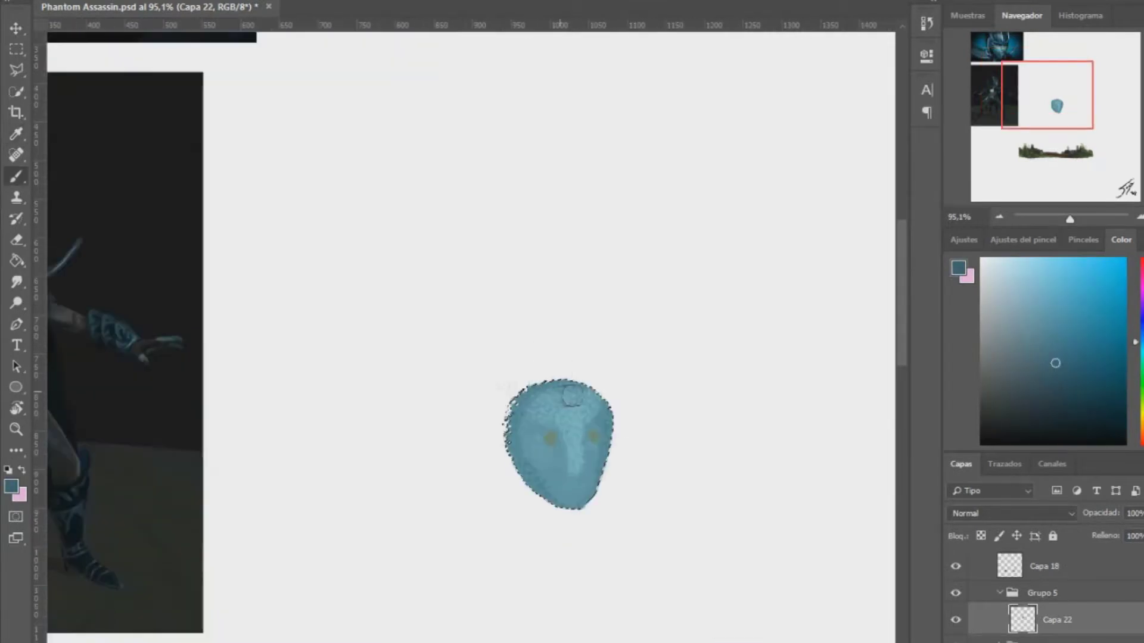
drag(536, 492, 726, 638)
alt+click(102, 38)
drag(655, 572, 547, 481)
drag(573, 479, 588, 470)
- Darken the mouth line over the teeth and soften the face's upper-left edge
alt+click(559, 477)
mouse_move(581, 519)
mouse_down()
mouse_move(661, 566)
mouse_move(575, 453)
mouse_move(768, 637)
mouse_move(560, 387)
mouse_up()
alt+click(120, 65)
alt+click(179, 89)
alt+click(518, 321)
drag(503, 328, 500, 358)
- Add lighter blue touches to the face, drop the head selection and add a helmet layer
mouse_move(512, 295)
mouse_down()
mouse_move(565, 365)
mouse_move(690, 613)
mouse_up()
alt+click(268, 205)
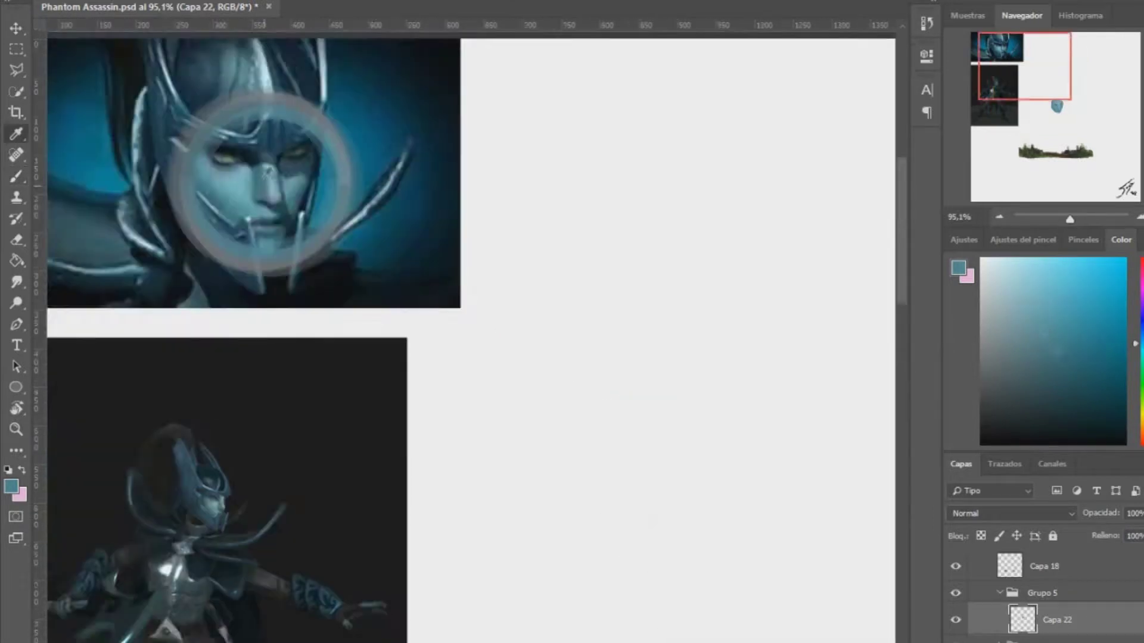
drag(429, 566, 271, 230)
key(ctrl+d)
key(ctrl+shift+alt+n)
scroll(518, 349, down, 2)
- Paint dark blue helmet shapes along the bottom of the face and a spike on its left
drag(518, 350, 482, 465)
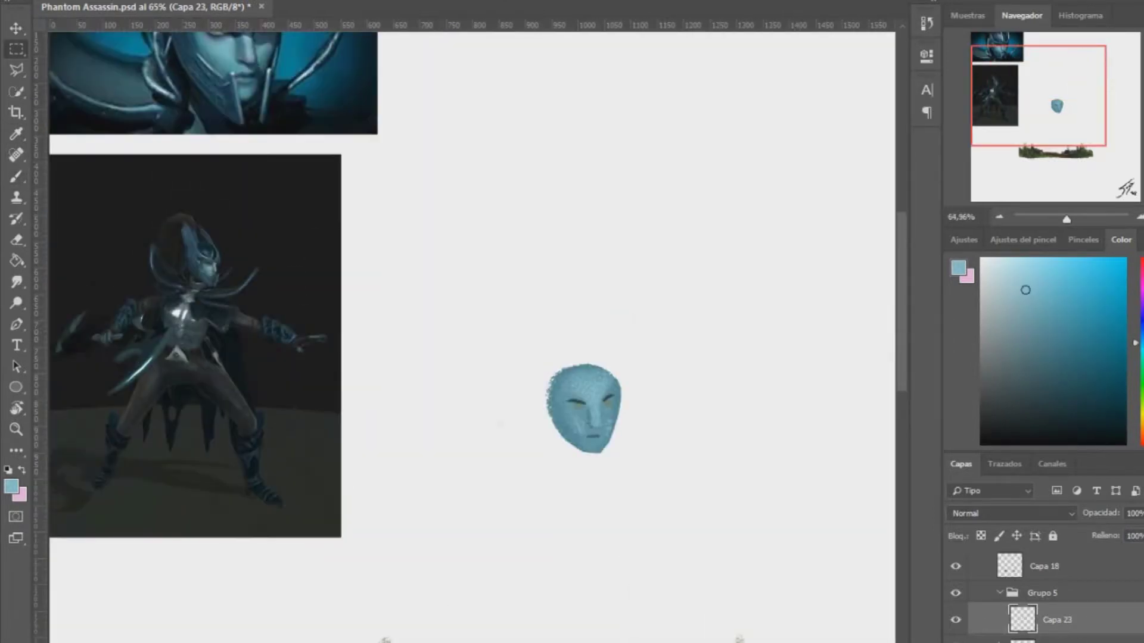
alt+click(185, 155)
drag(553, 517, 561, 544)
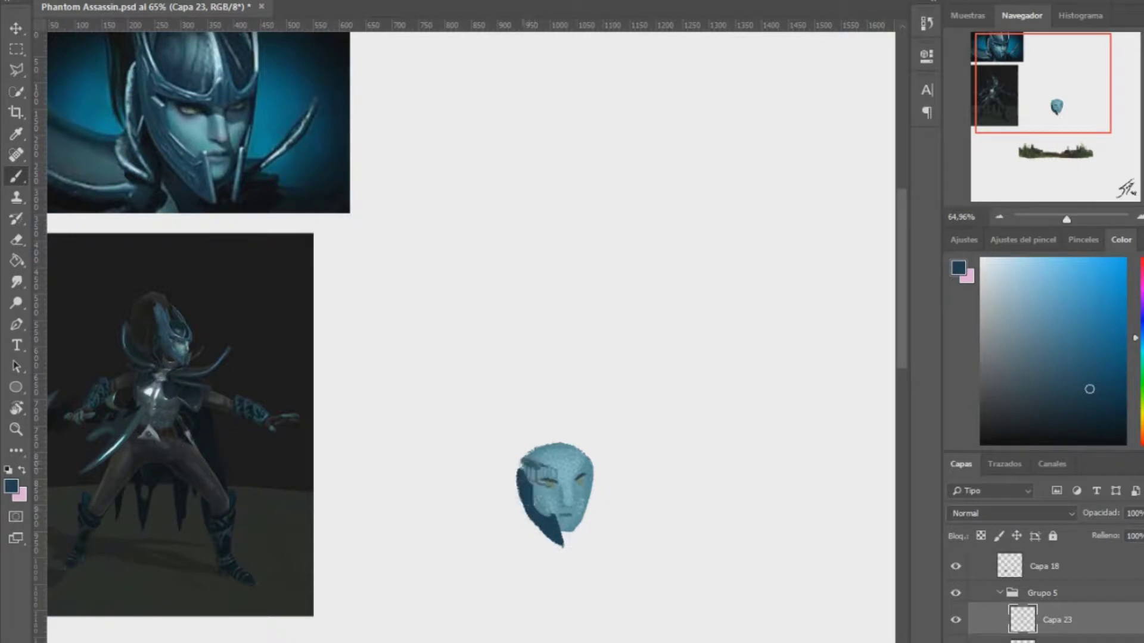
mouse_move(524, 453)
mouse_down()
mouse_move(530, 481)
mouse_move(519, 506)
mouse_move(565, 573)
mouse_up()
key(e)
key(b)
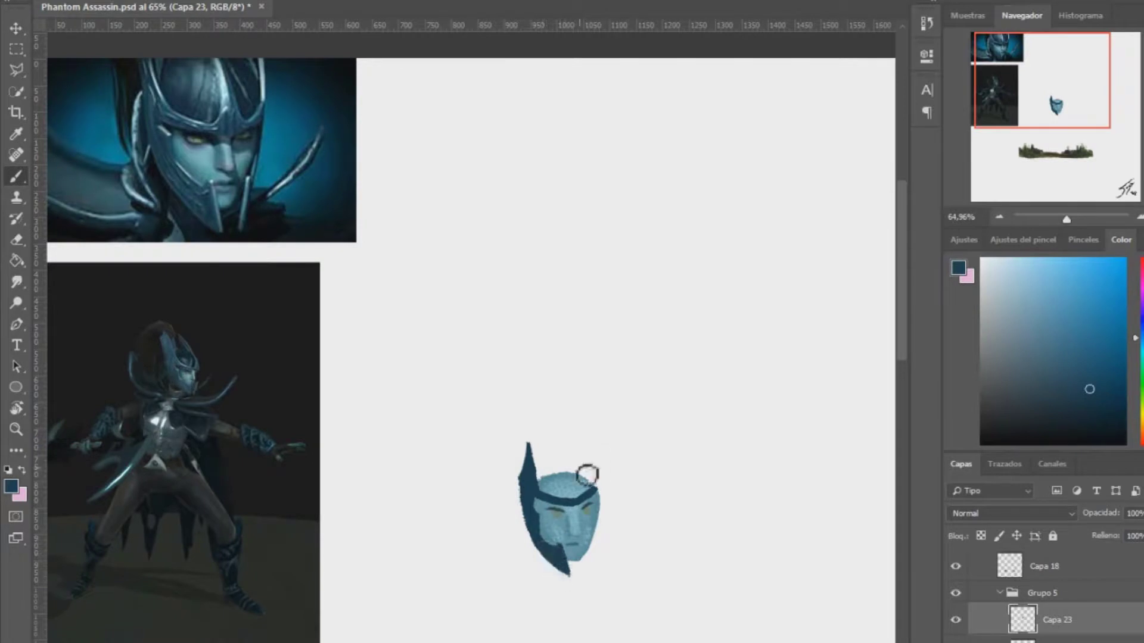
- Paint two tall horns above the helmet and add a new layer beneath it
mouse_move(565, 464)
mouse_down()
mouse_move(552, 473)
mouse_move(574, 483)
mouse_up()
mouse_move(515, 440)
mouse_down()
mouse_move(513, 511)
mouse_move(517, 471)
mouse_up()
key(e)
key(b)
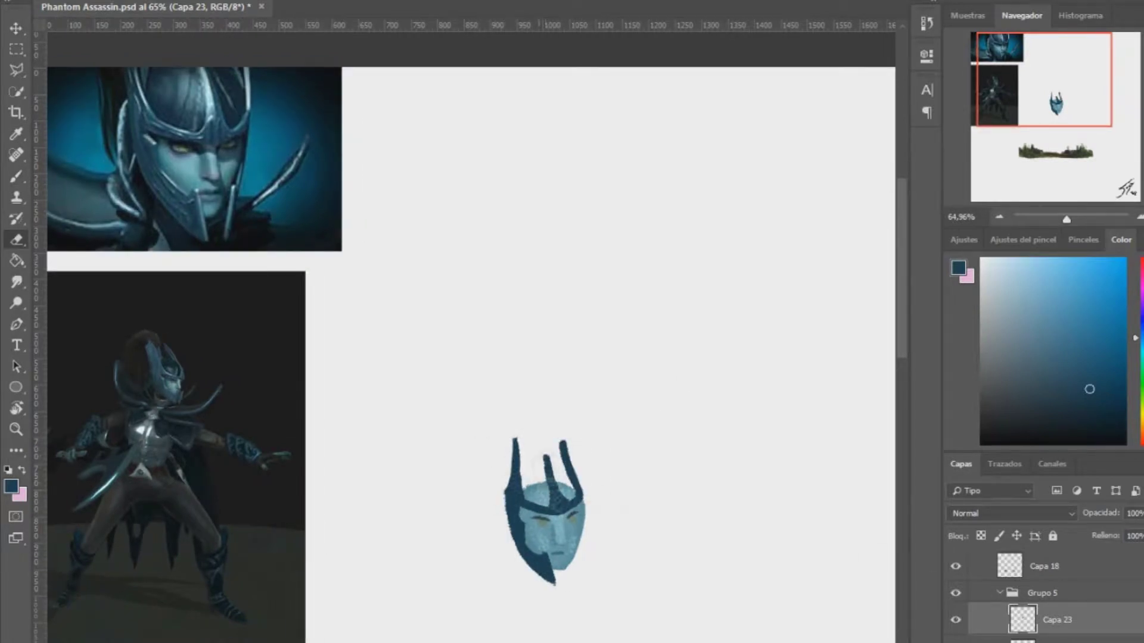
key(ctrl+shift+alt+n)
alt+click(167, 369)
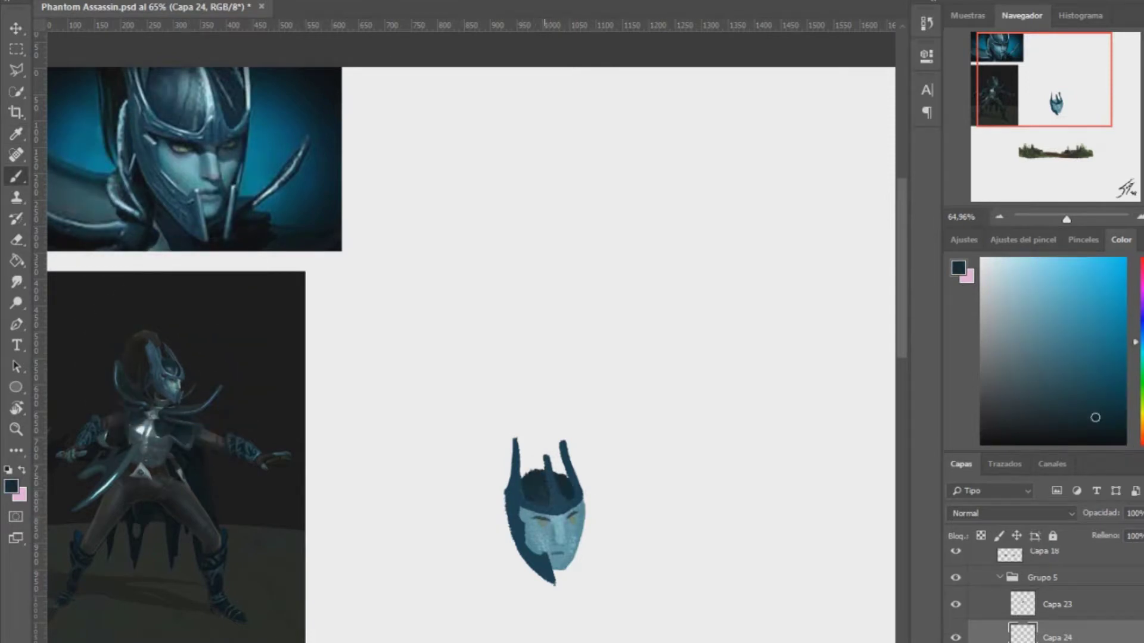
- Sharpen the horn tips into points, darken the helmet top and trim its bottom tip
key(alt+bracketright)
key(e)
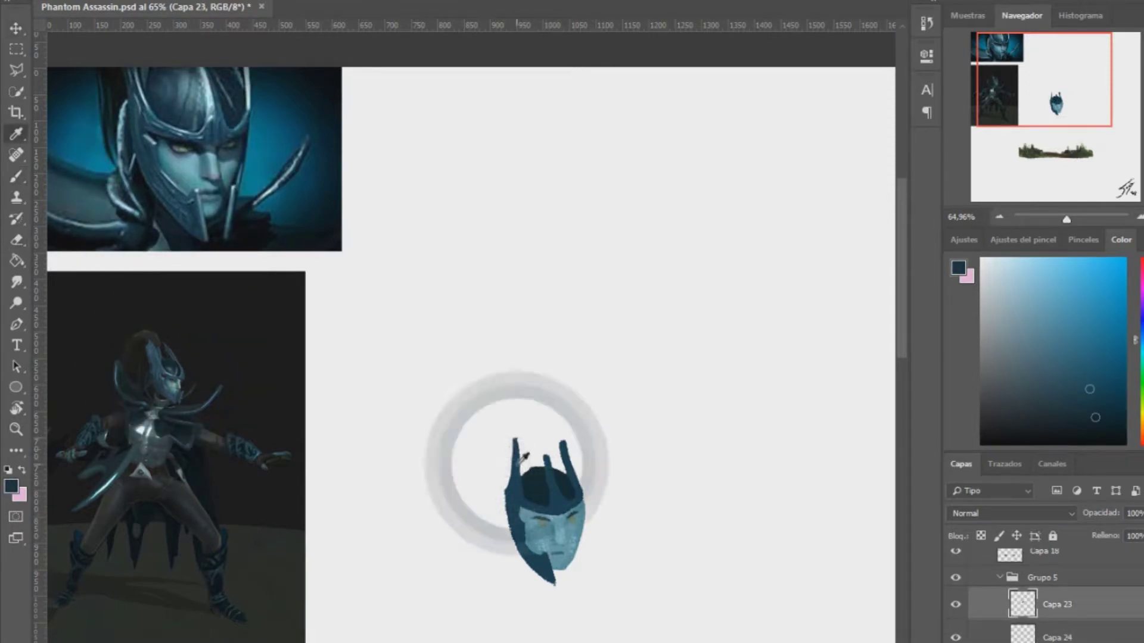
mouse_move(513, 455)
mouse_down()
mouse_move(517, 436)
mouse_move(559, 434)
mouse_up()
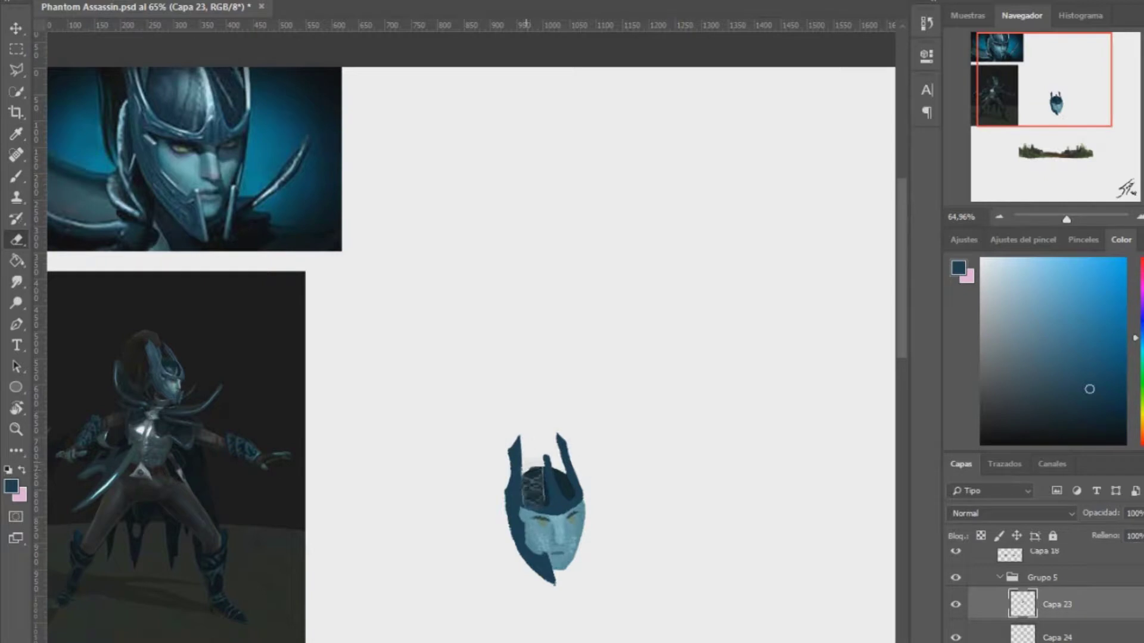
key(b)
drag(572, 575, 576, 524)
key(e)
drag(580, 566, 565, 593)
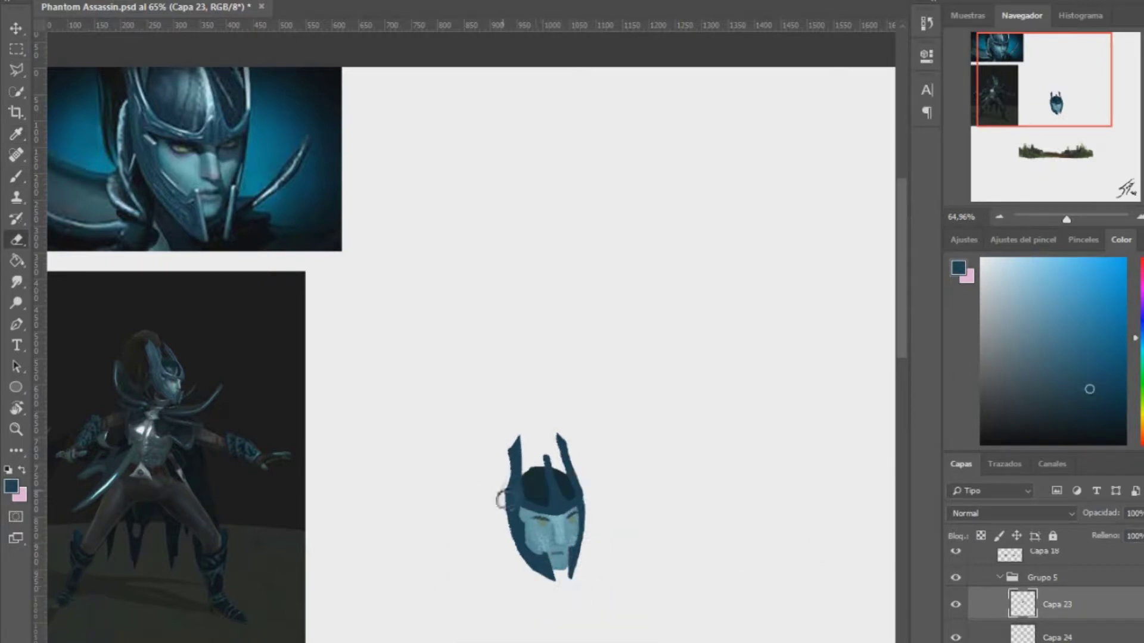
- Load the helmet shape as a selection and pick blue-grey tones from the reference face
key(i)
ctrl+click(1022, 604)
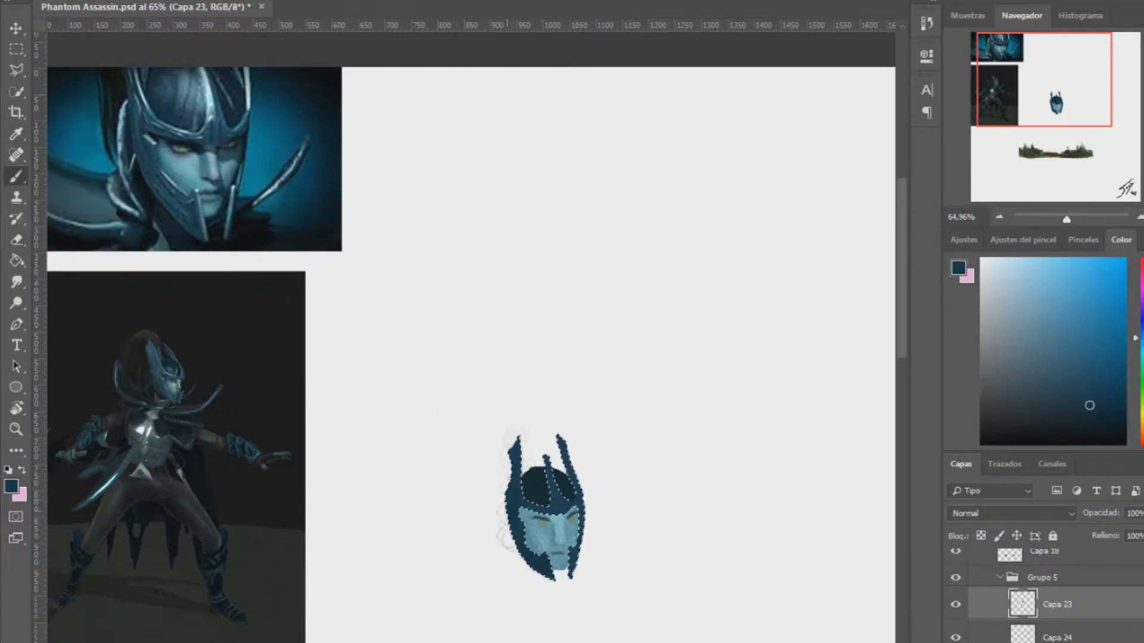
alt+click(159, 370)
alt+click(214, 125)
key(b)
key(ctrl+h)
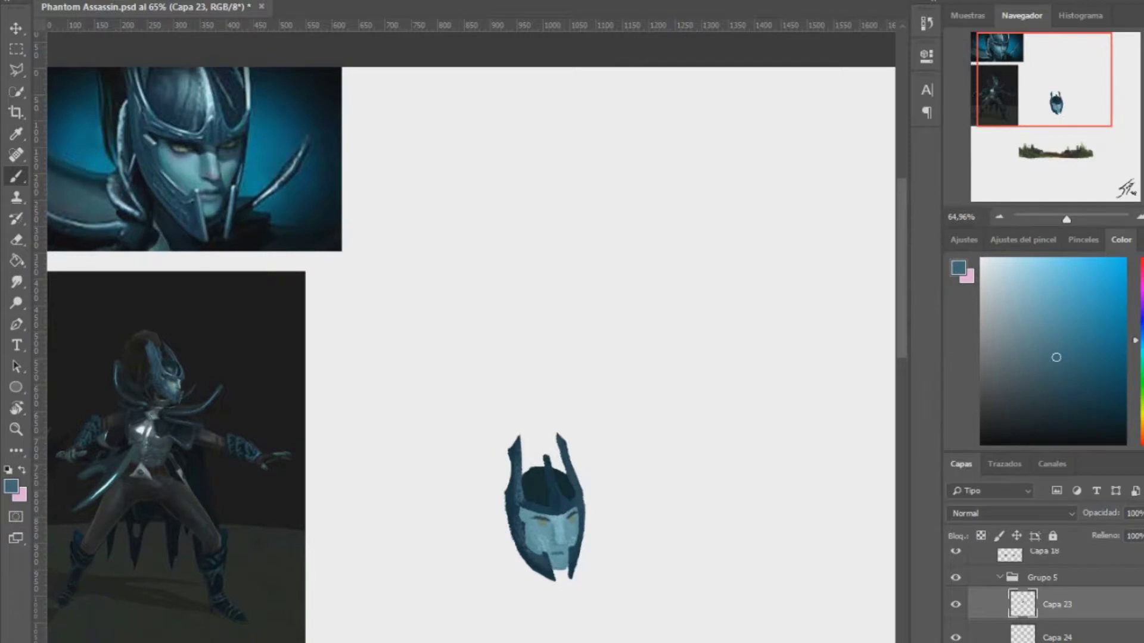
scroll(501, 401, down, 3)
key(ctrl+h)
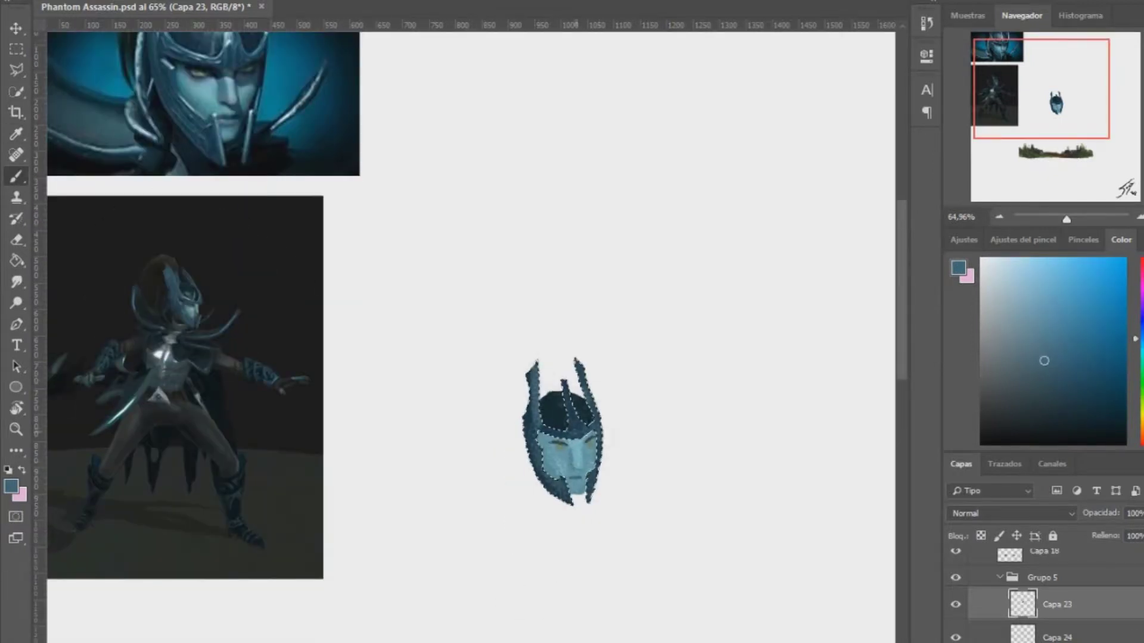
- Shade the helmet with darker blues from the reference, then drop the selection
alt+click(527, 413)
alt+click(258, 69)
scroll(492, 409, right, 2)
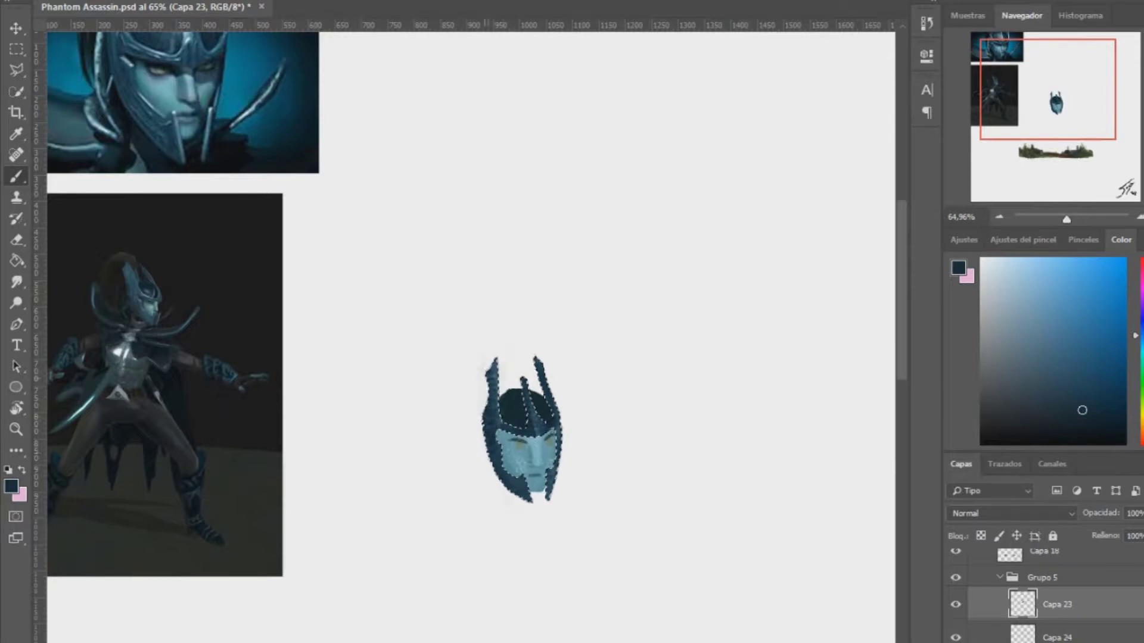
scroll(471, 333, left, 2)
scroll(471, 333, up, 1)
key(ctrl+d)
- Move to the layer beneath the helmet and sample a colour from the reference face
key(alt+bracketleft)
key(v)
key(b)
alt+click(224, 89)
scroll(562, 397, up, 1)
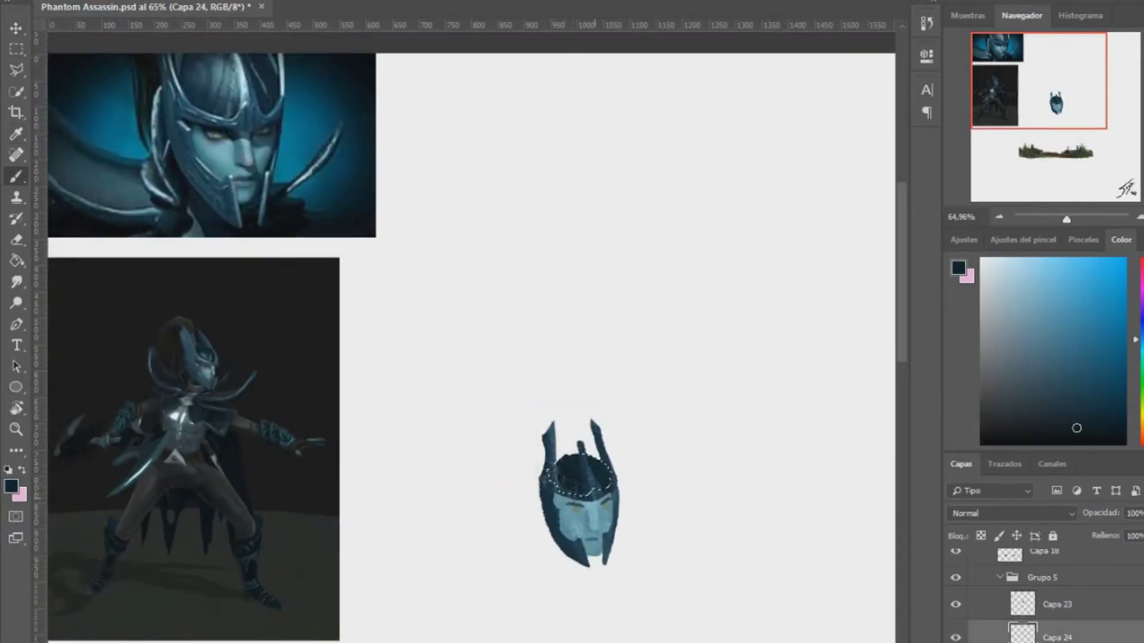
- Extend the ponytail beside the helmet and darken it with reddish and near-black browns
alt+click(596, 471)
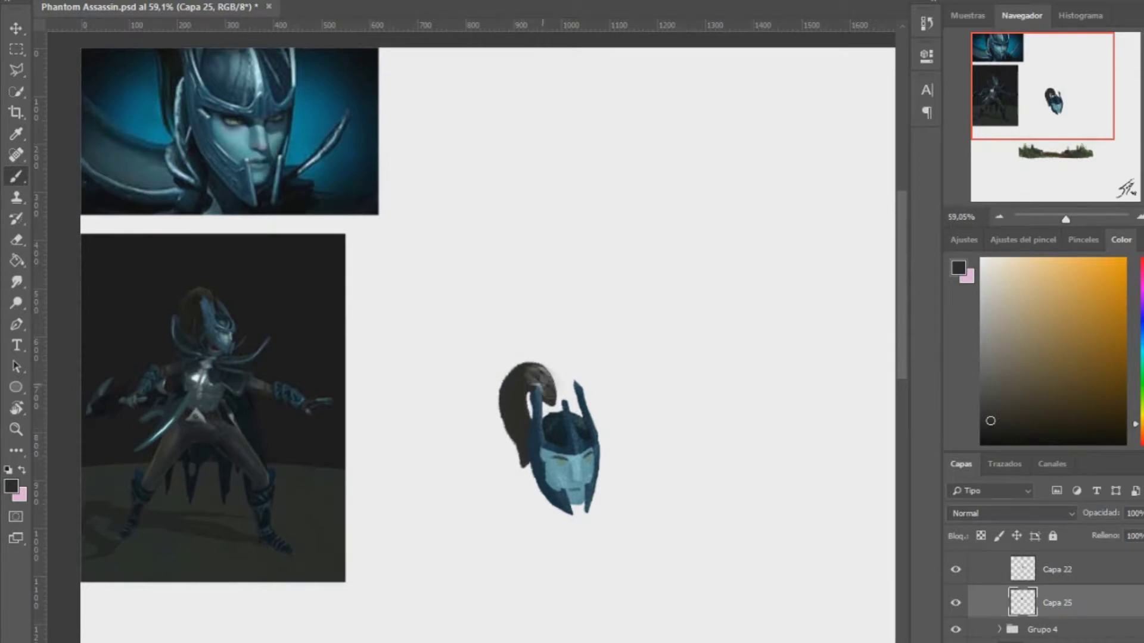
drag(529, 366, 512, 464)
alt+click(197, 320)
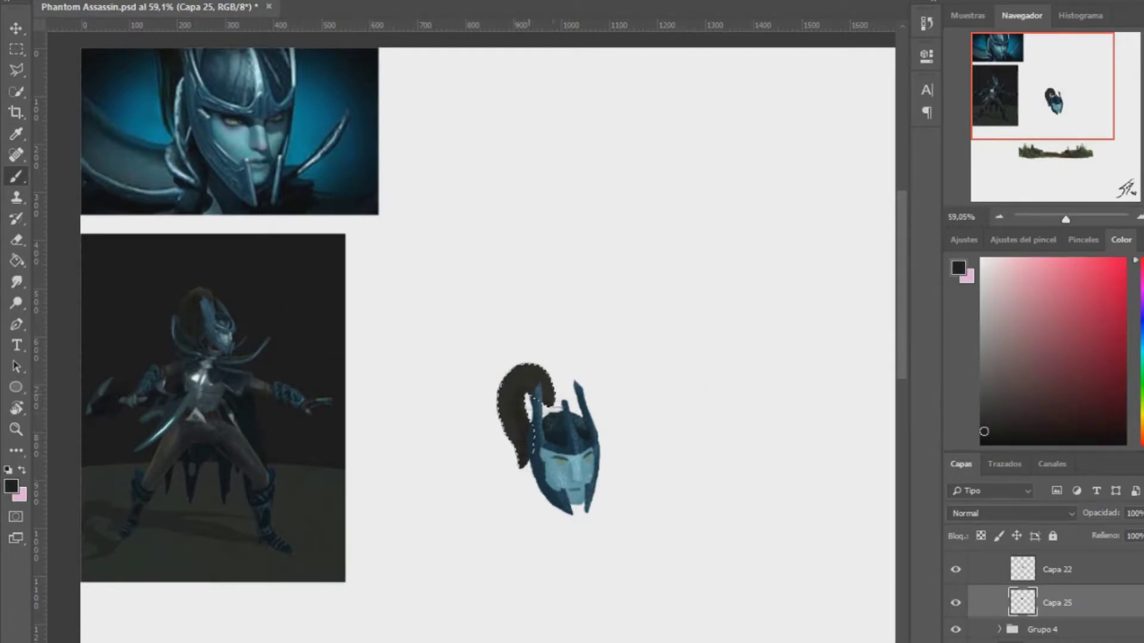
alt+click(517, 417)
drag(518, 417, 542, 376)
alt+click(551, 382)
alt+click(519, 464)
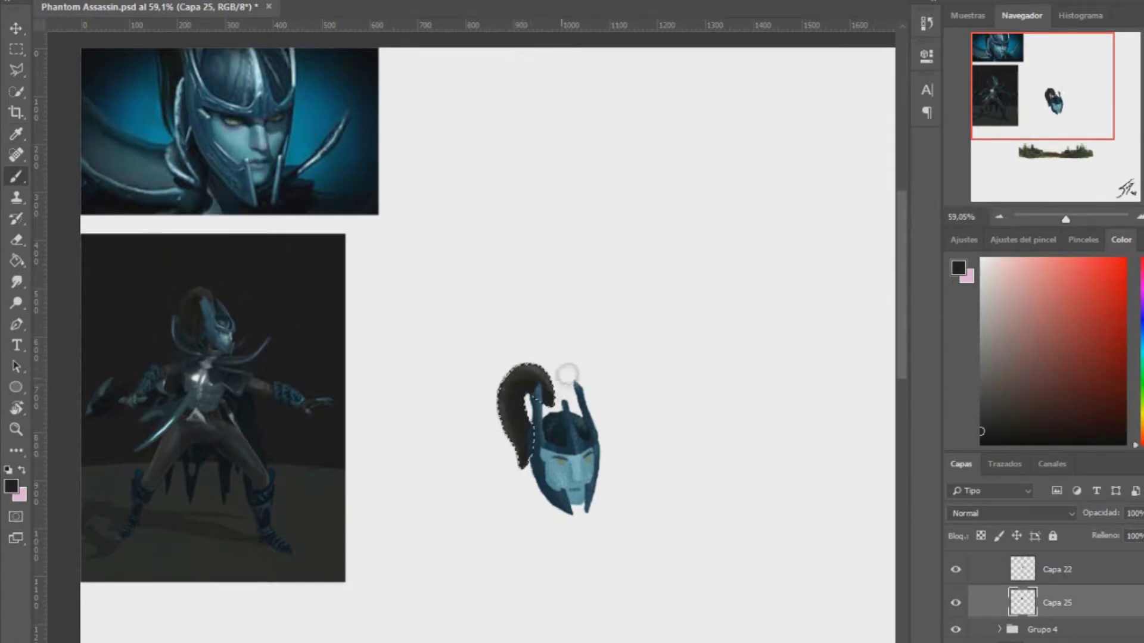
key(ctrl+d)
- Pick a dark green paint colour and zoom out to 45% to view the full layout
alt+click(561, 428)
scroll(560, 428, up, 2)
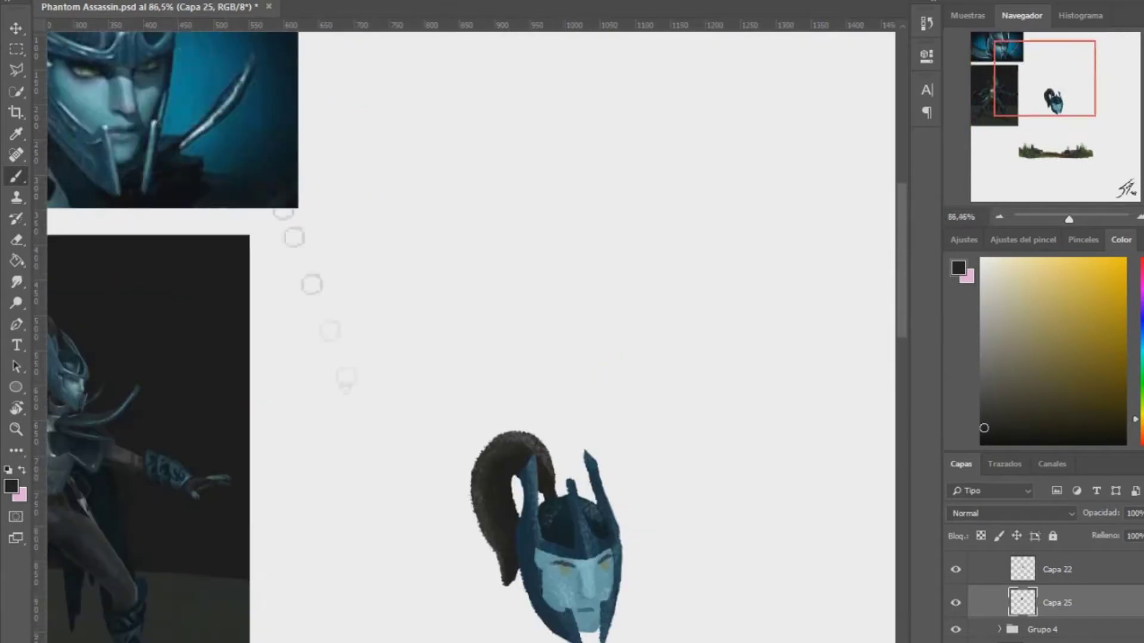
scroll(552, 464, up, 1)
click(1034, 385)
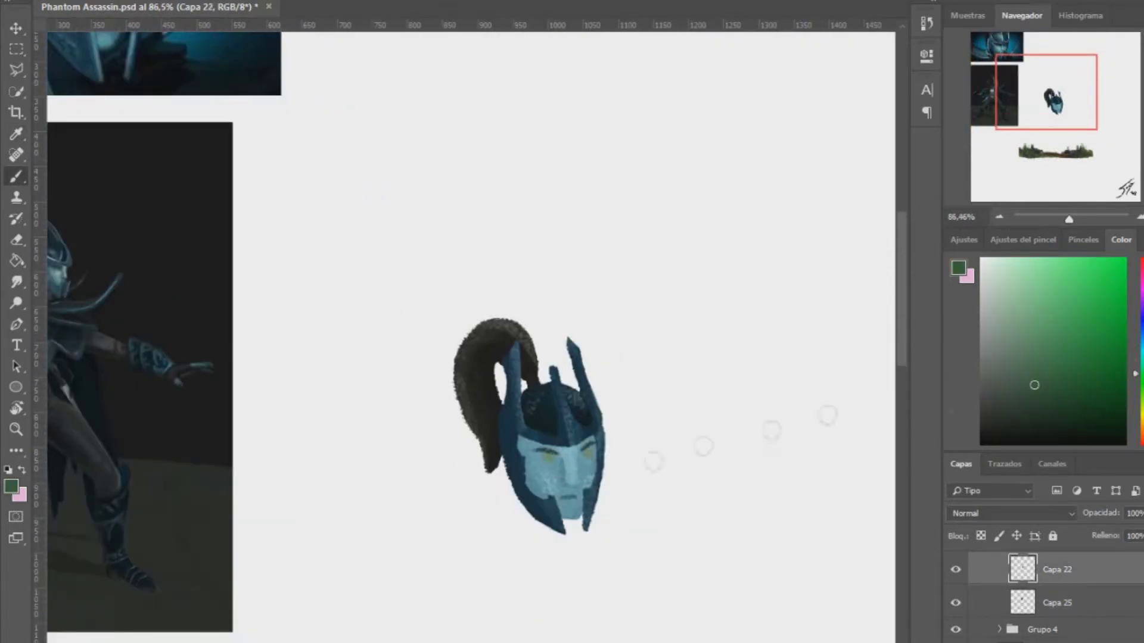
scroll(594, 459, up, 2)
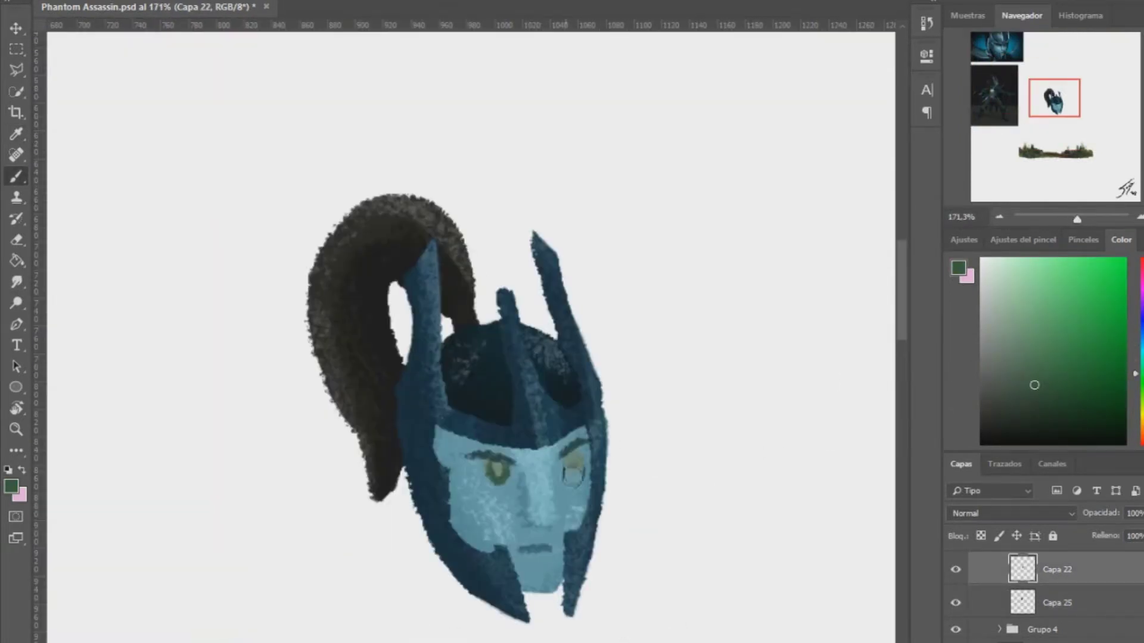
scroll(572, 357, down, 5)
- Move Grupo 5 above Grupo 6, add a body layer and paint the torso, legs and outstretched arms
click(1042, 598)
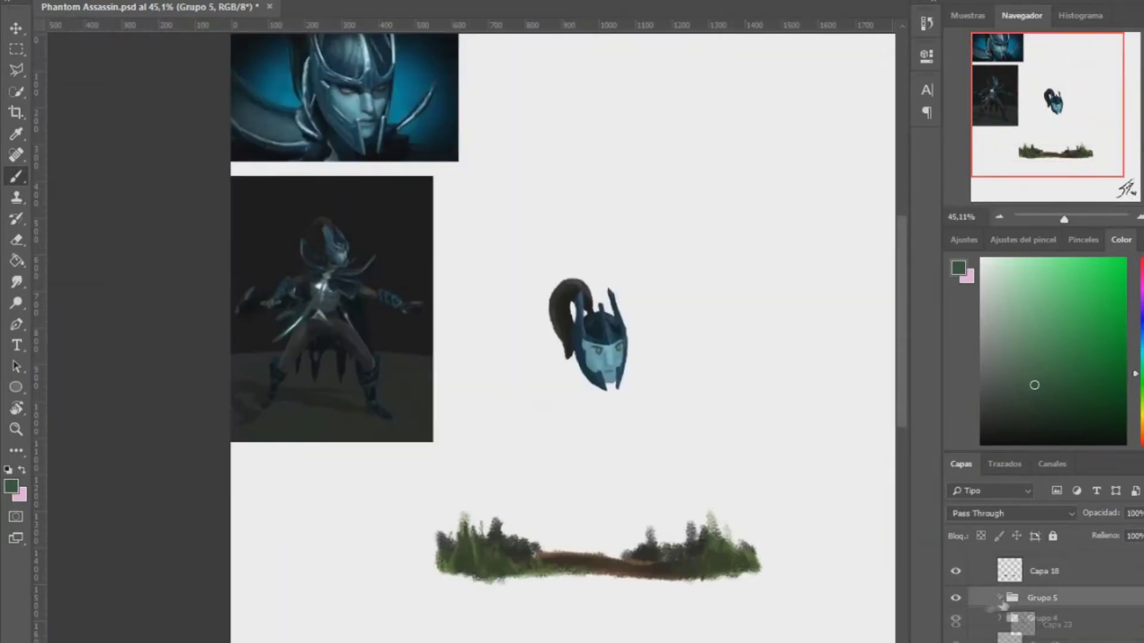
drag(1069, 623, 1049, 590)
alt+click(276, 255)
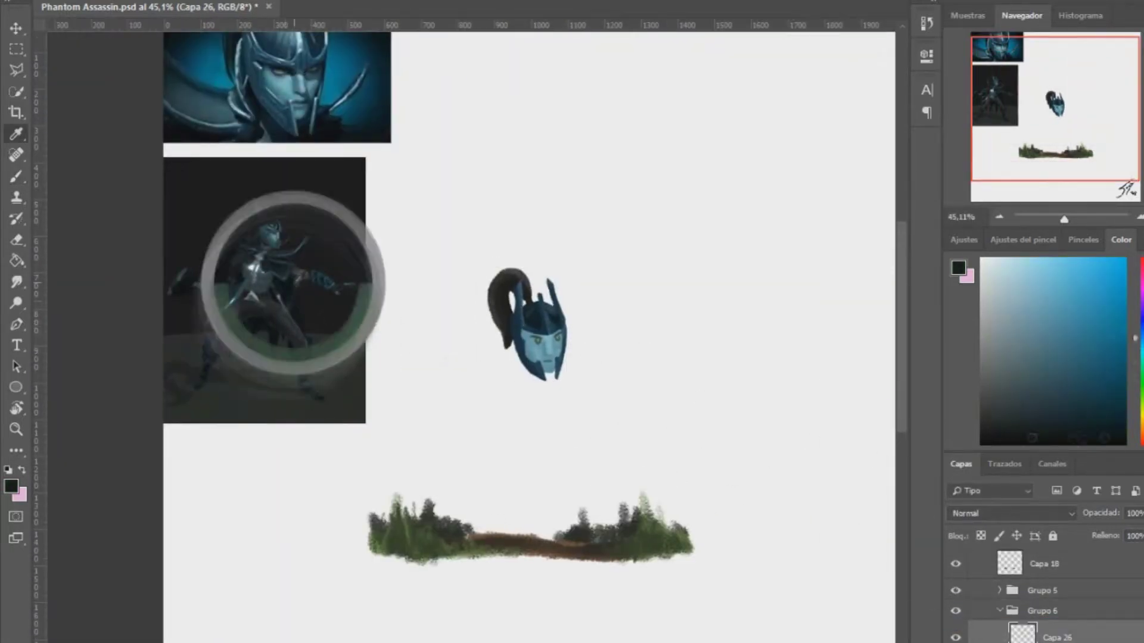
mouse_move(525, 400)
mouse_down()
mouse_move(565, 470)
mouse_move(527, 444)
mouse_move(499, 467)
mouse_up()
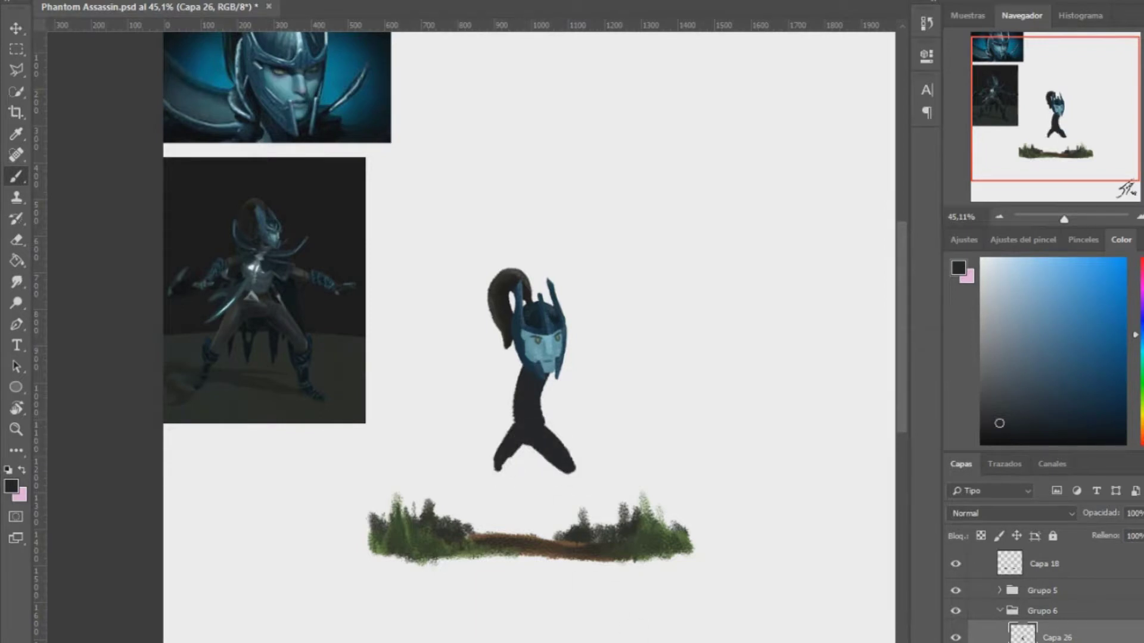
mouse_move(549, 375)
mouse_down()
mouse_move(608, 411)
mouse_move(451, 376)
mouse_move(590, 411)
mouse_up()
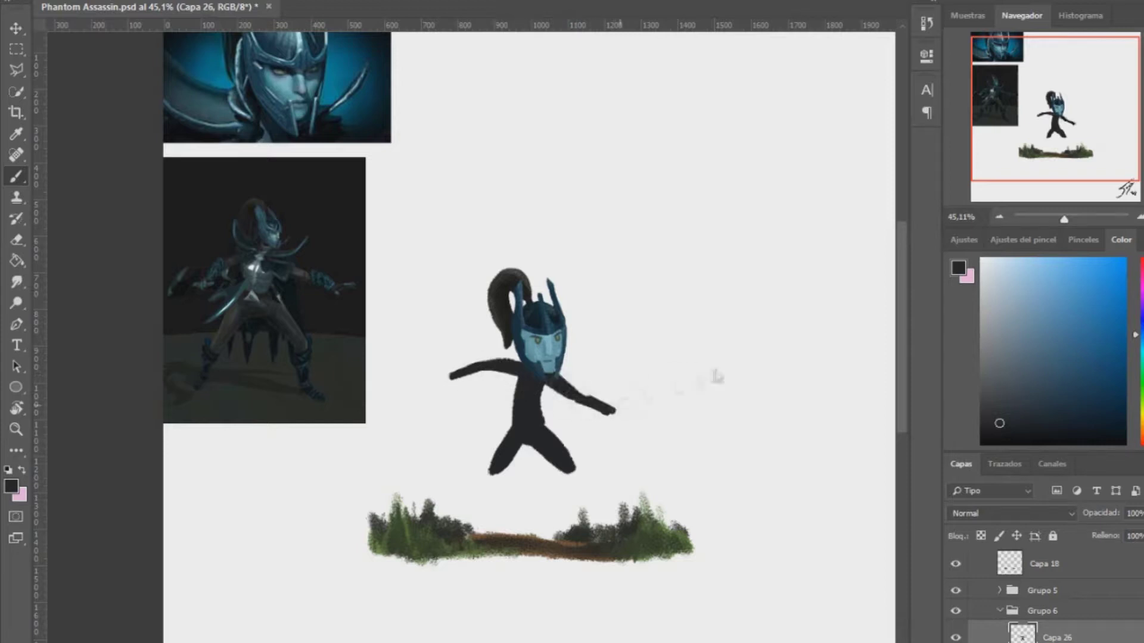
- Lengthen both legs and fill the gap between them with dark paint
key(e)
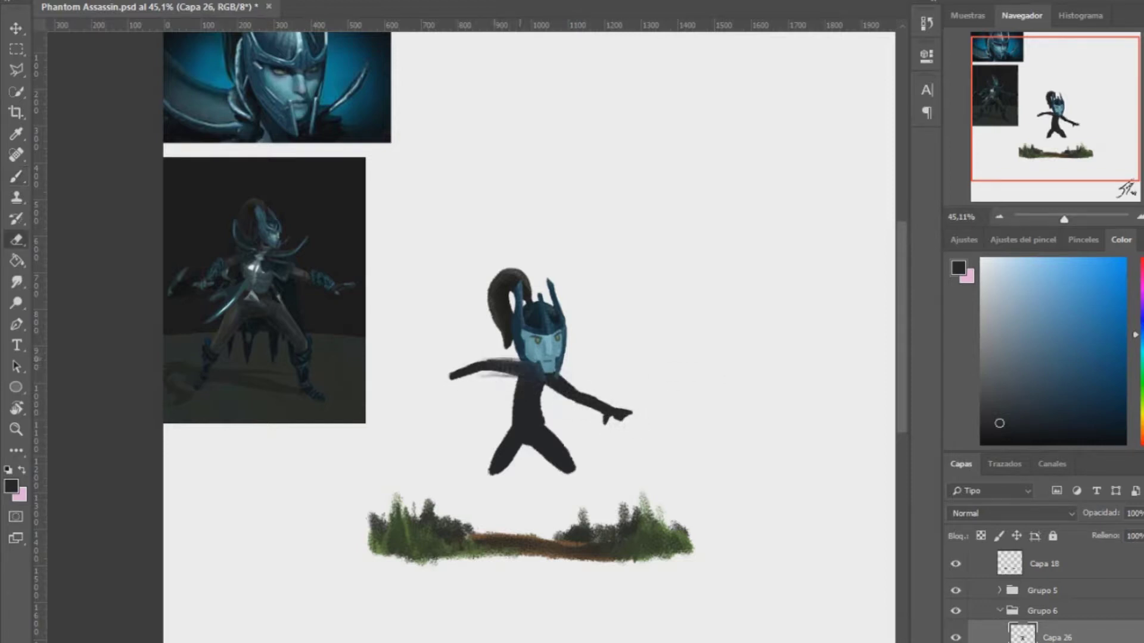
key(b)
drag(575, 488, 571, 500)
drag(512, 468, 488, 495)
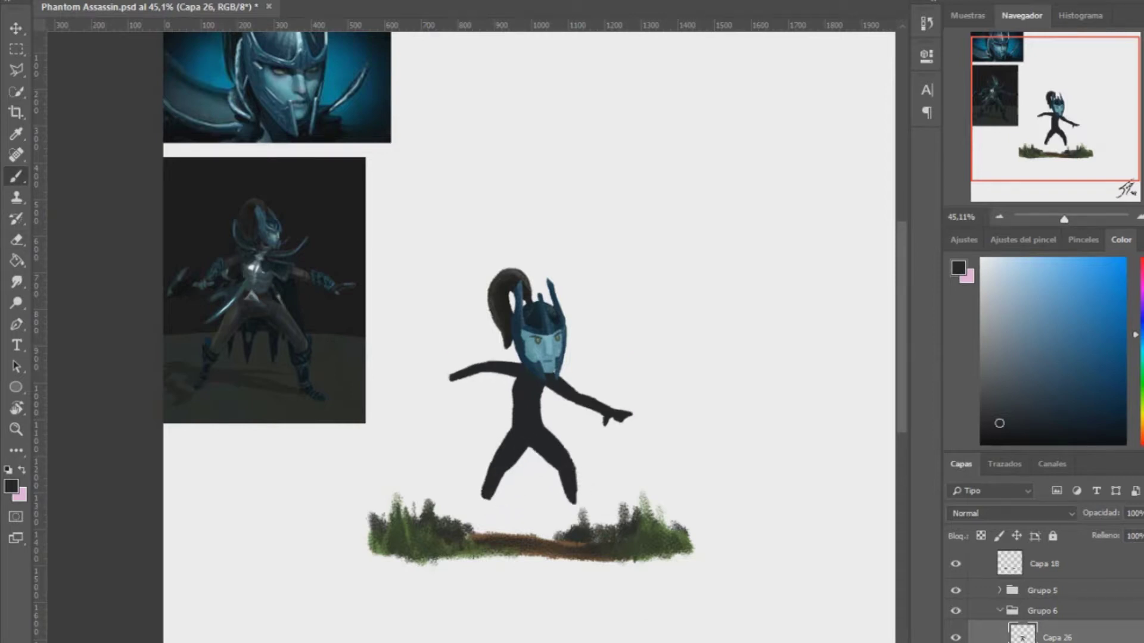
alt+click(280, 321)
drag(525, 459, 518, 498)
key(ctrl+d)
- Shade the left and right legs with lighter greys inside the body selection
ctrl+click(1021, 632)
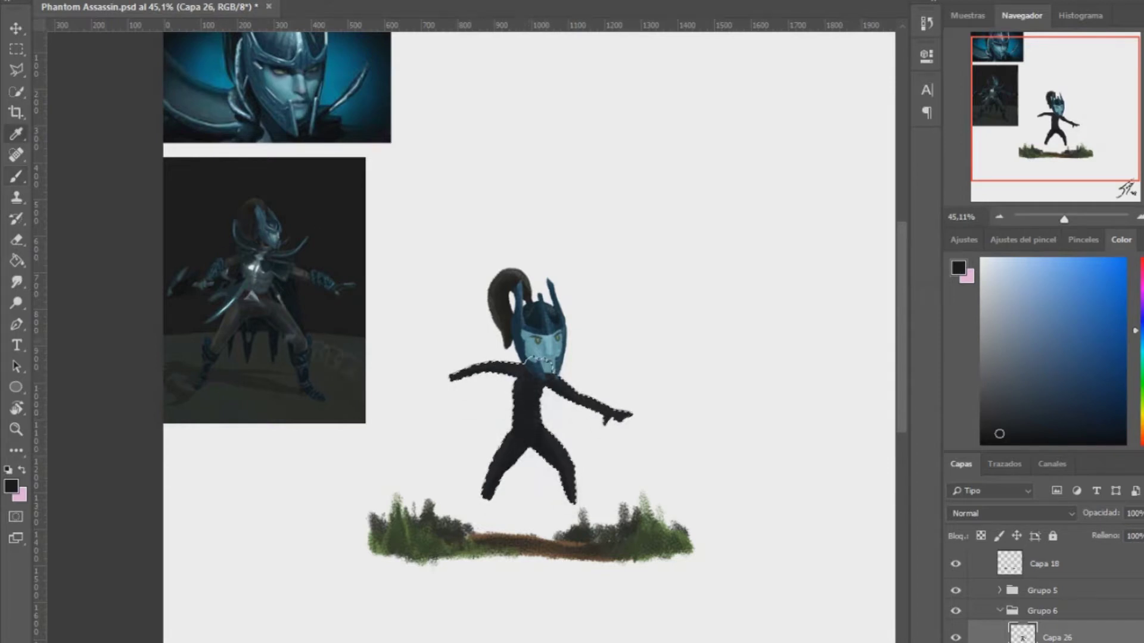
alt+click(298, 333)
mouse_move(490, 477)
mouse_down()
mouse_move(486, 501)
mouse_move(516, 422)
mouse_up()
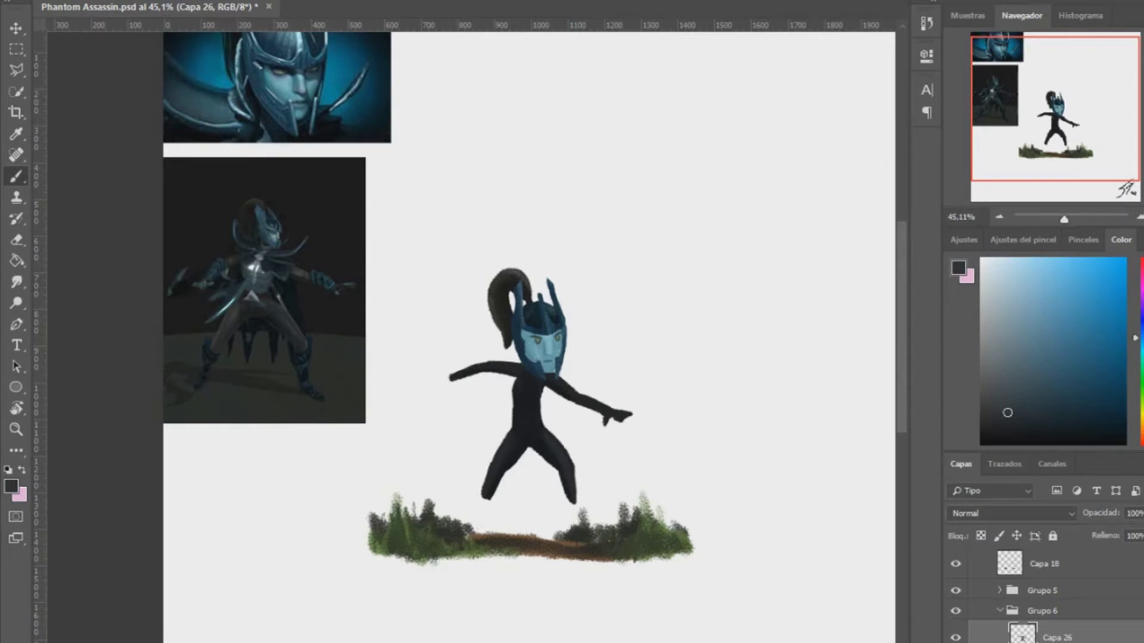
alt+click(272, 322)
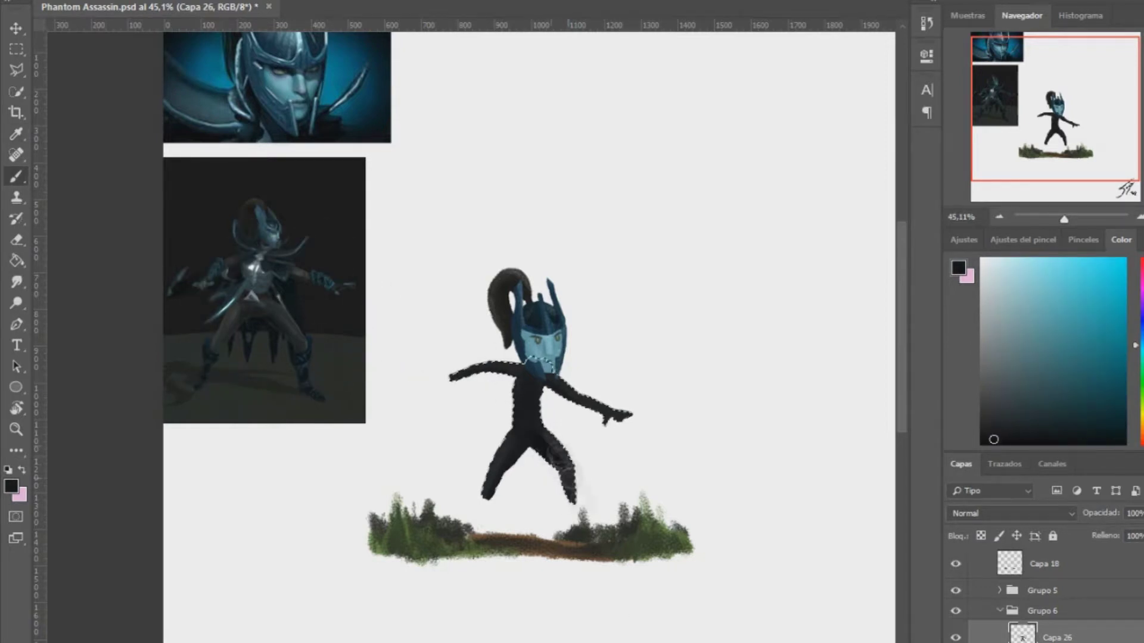
alt+click(286, 268)
drag(566, 483, 536, 435)
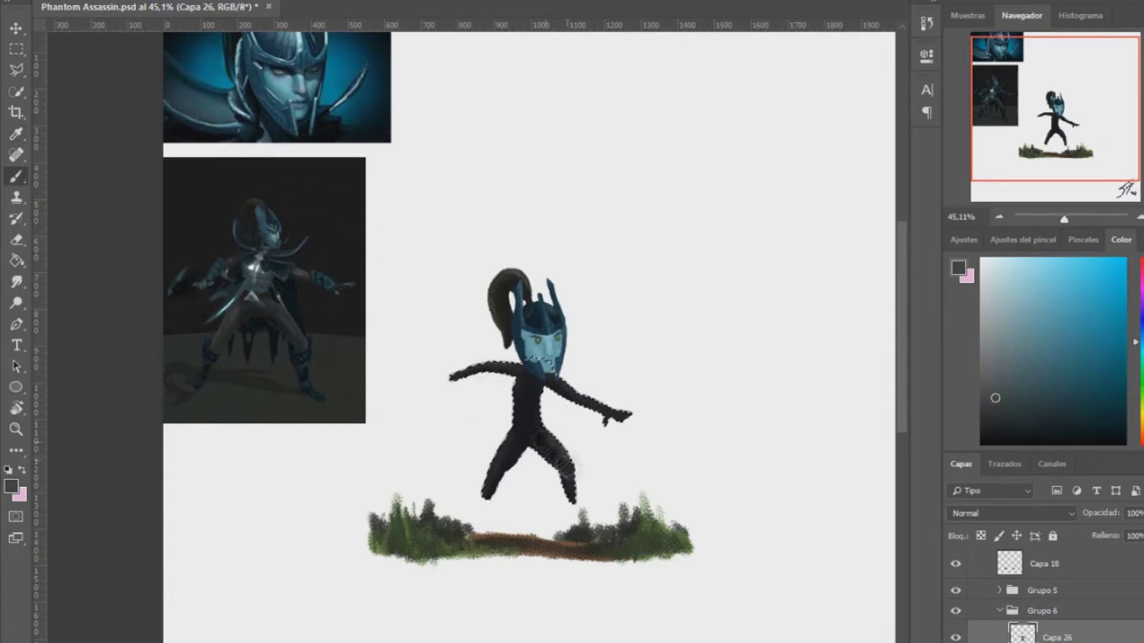
key(ctrl+d)
- Paint both feet straight down onto the grass in dark teal
key(m)
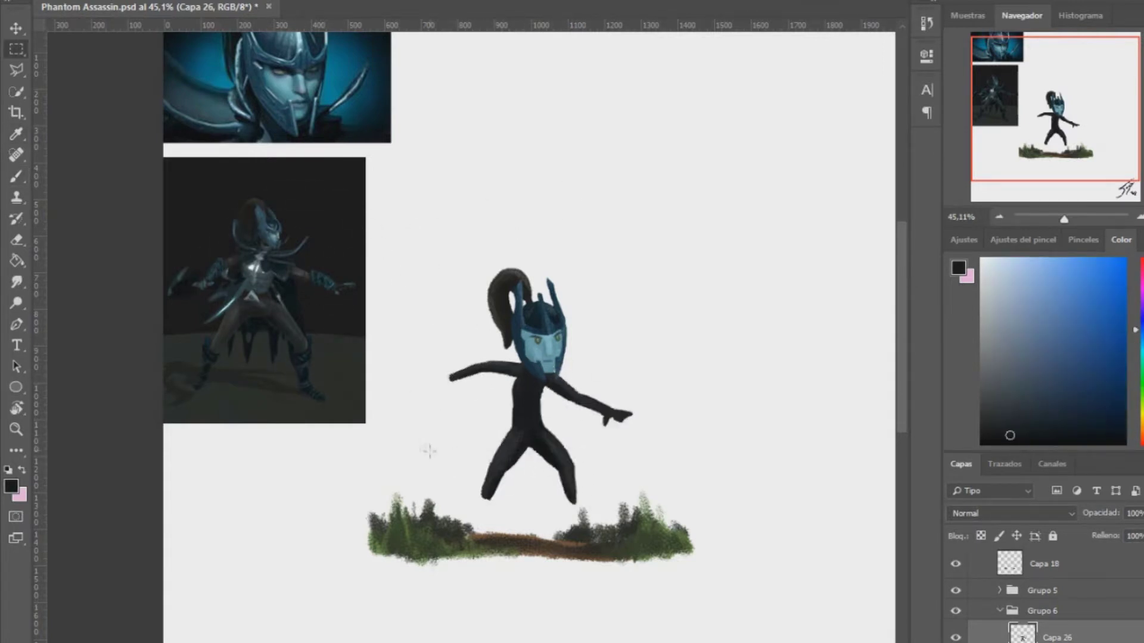
key(b)
alt+click(507, 496)
drag(575, 515, 582, 548)
mouse_move(497, 485)
mouse_down()
mouse_move(467, 551)
mouse_move(492, 494)
mouse_move(584, 506)
mouse_up()
key(e)
key(i)
click(215, 334)
- Colour the boots with darker blues sampled from the reference
key(b)
alt+click(206, 342)
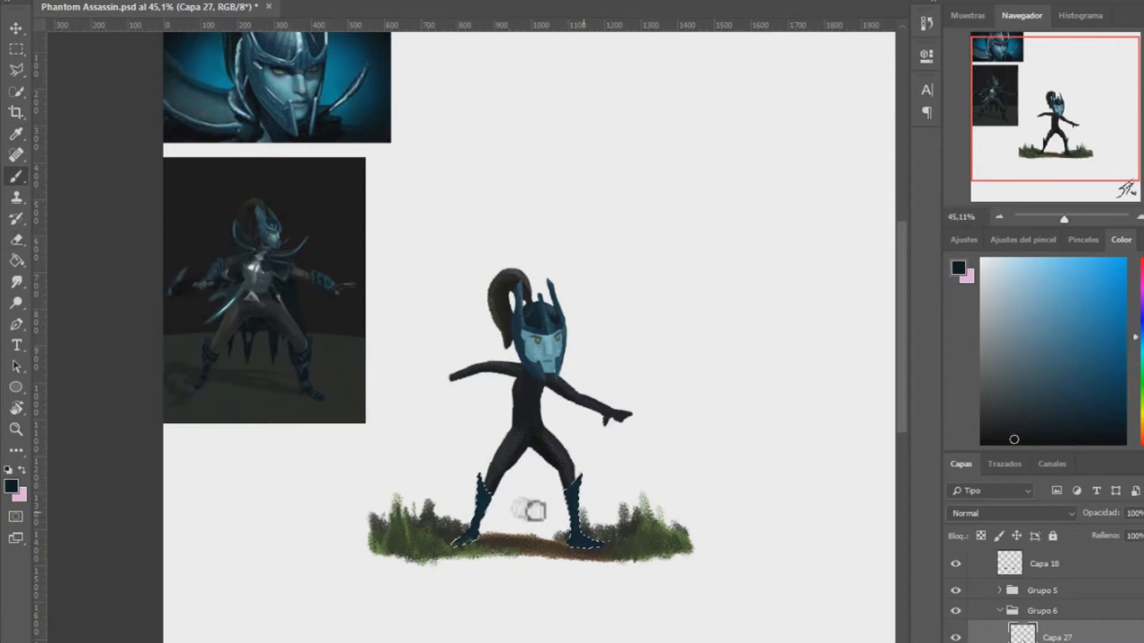
alt+click(493, 517)
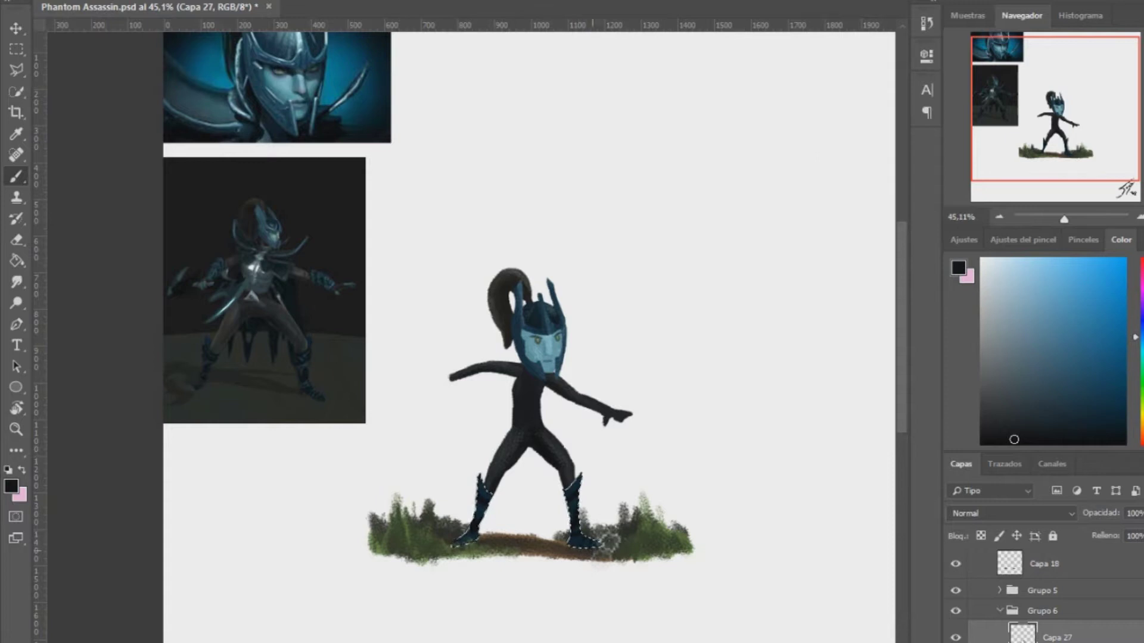
key(ctrl+d)
- On a new layer, paint a grey chest plate over the torso and tidy its edges
key(ctrl+shift+alt+n)
alt+click(266, 283)
drag(512, 384, 529, 411)
key(e)
drag(517, 406, 559, 399)
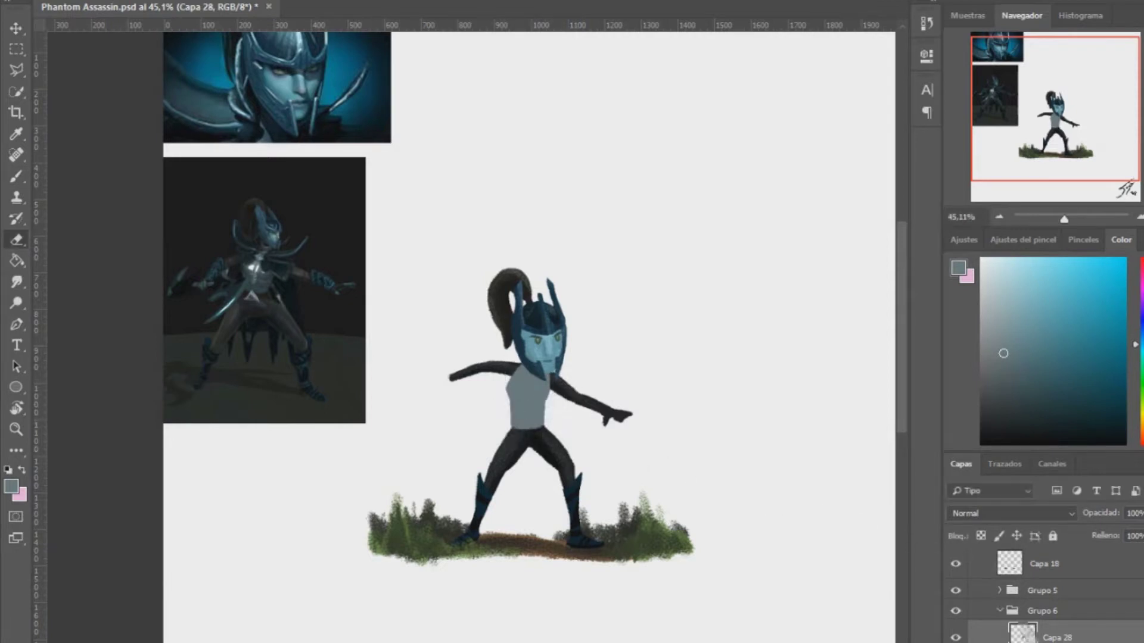
key(o)
- Add light grey and dark teal metallic shading and highlights to the chest armour
key(b)
alt+click(255, 262)
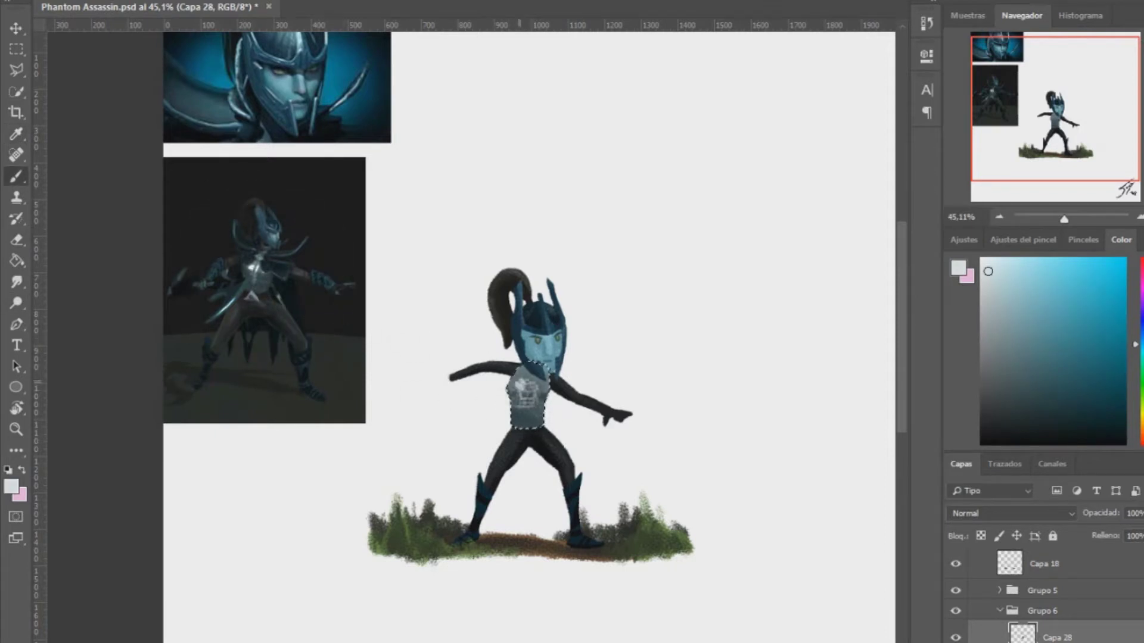
drag(551, 402, 548, 425)
alt+click(271, 268)
alt+click(267, 283)
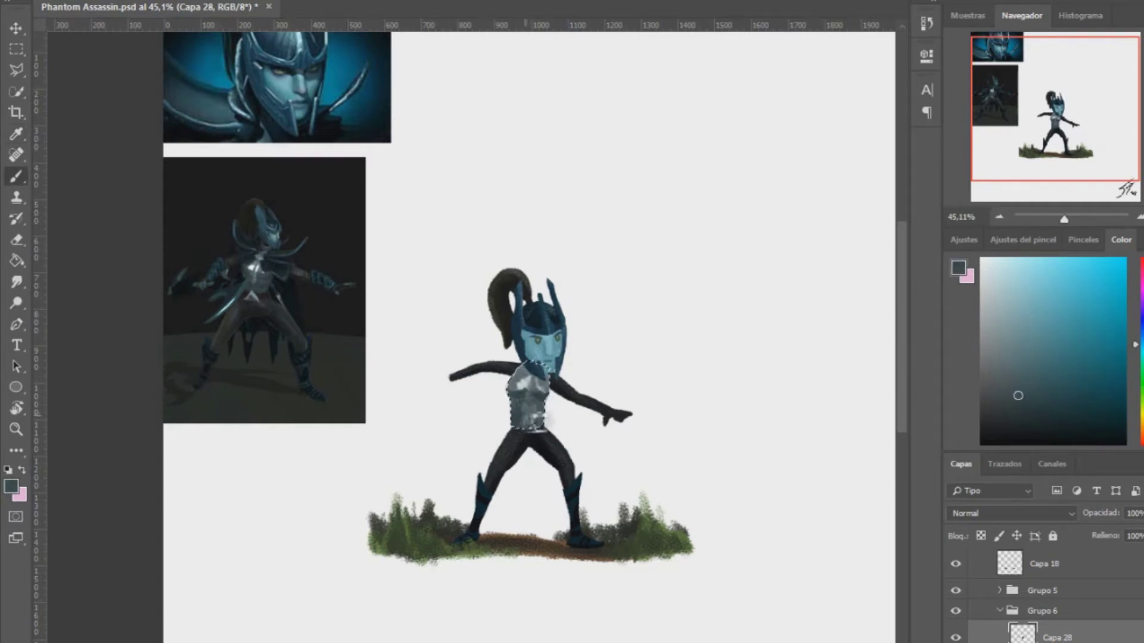
- On a new layer, paint a dark spike on the left shoulder
alt+click(254, 267)
key(ctrl+d)
key(ctrl+shift+alt+n)
alt+click(280, 268)
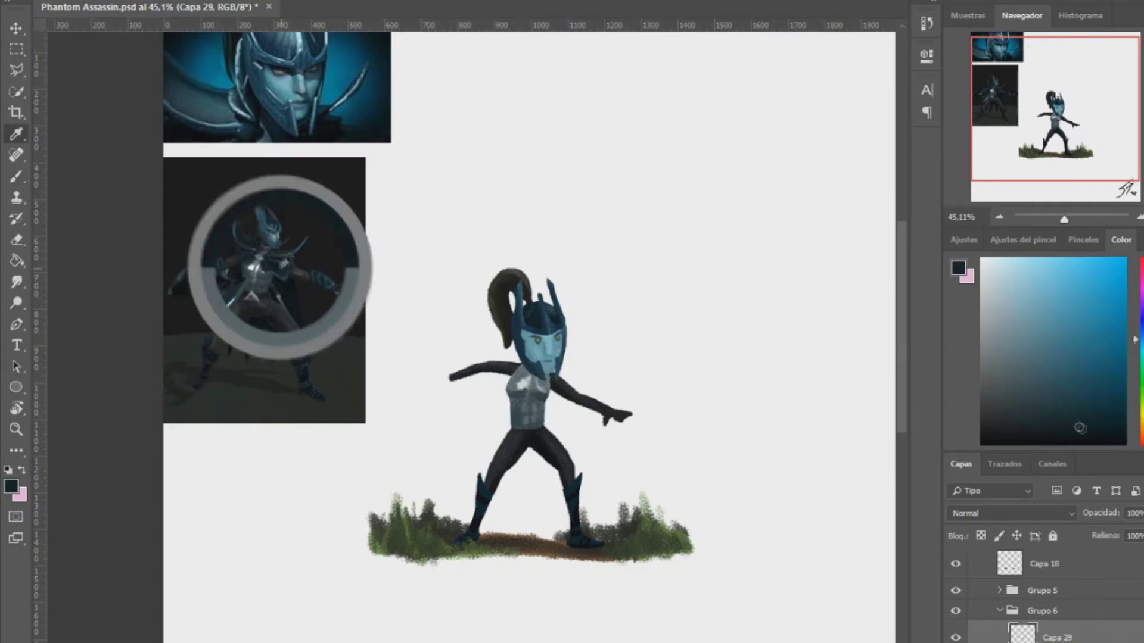
drag(512, 369, 478, 328)
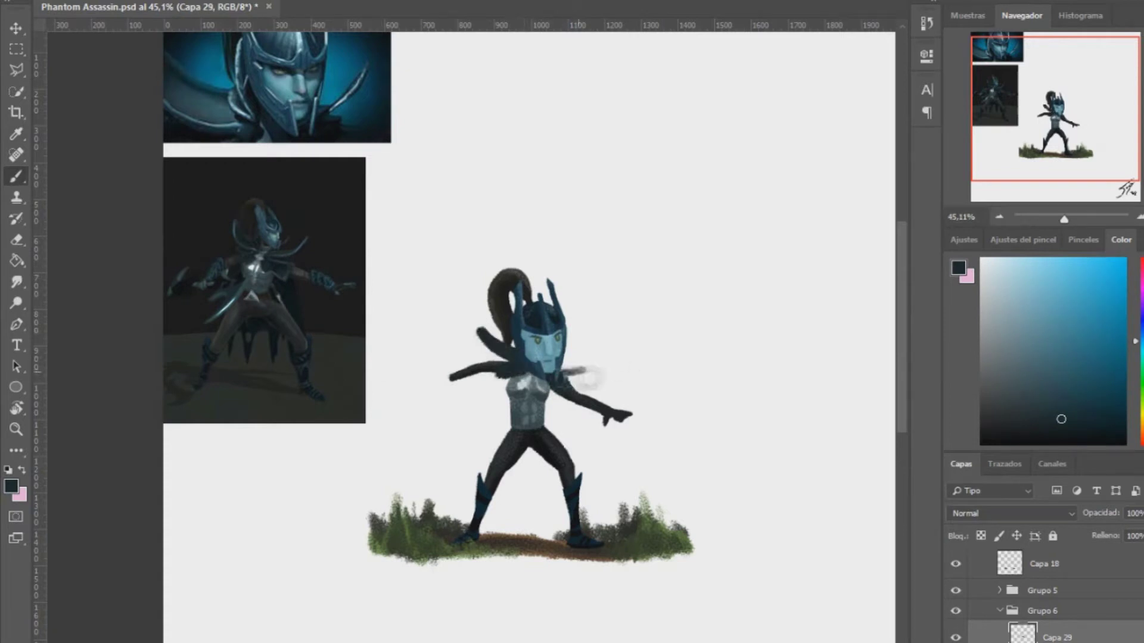
- Touch up the shoulder spikes and sample a new dark colour from the reference
key(e)
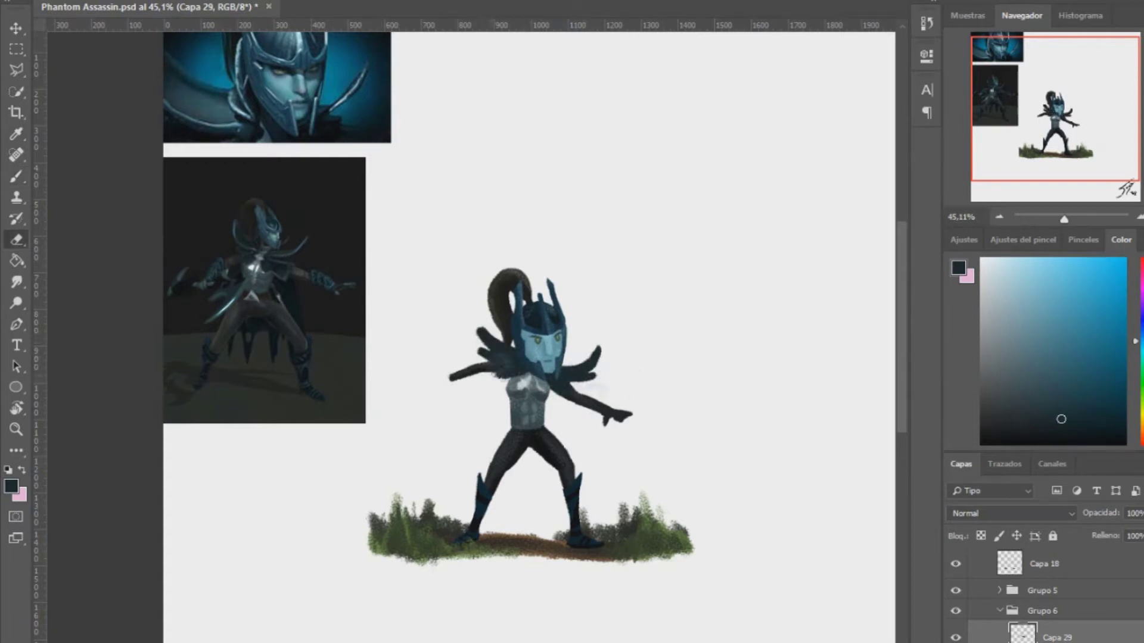
key(ctrl+shift+d)
key(b)
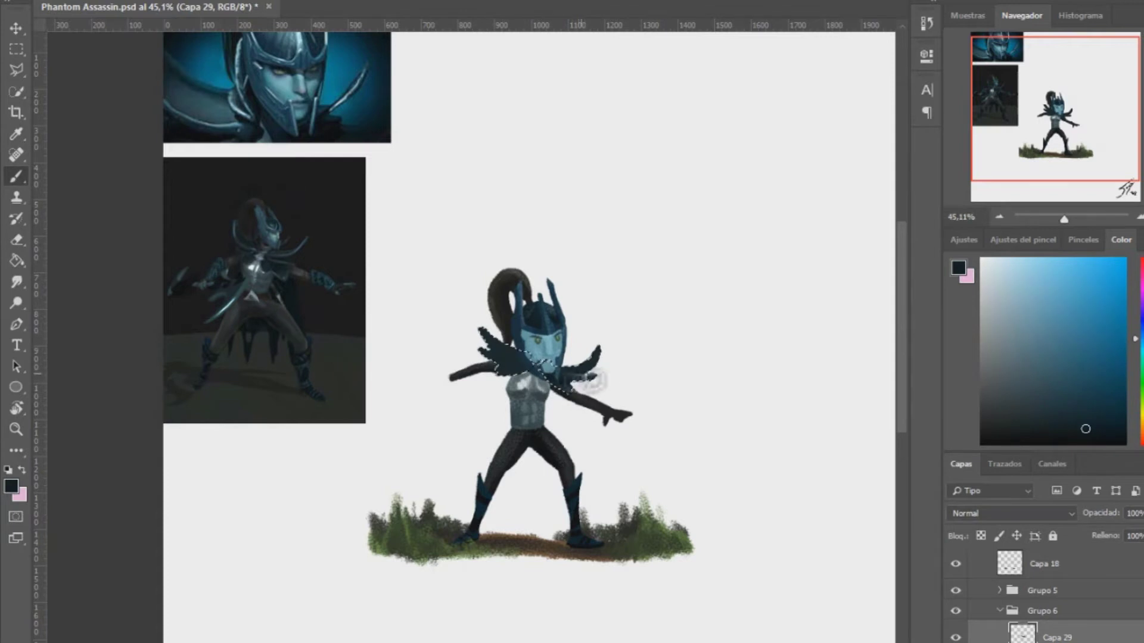
alt+click(280, 265)
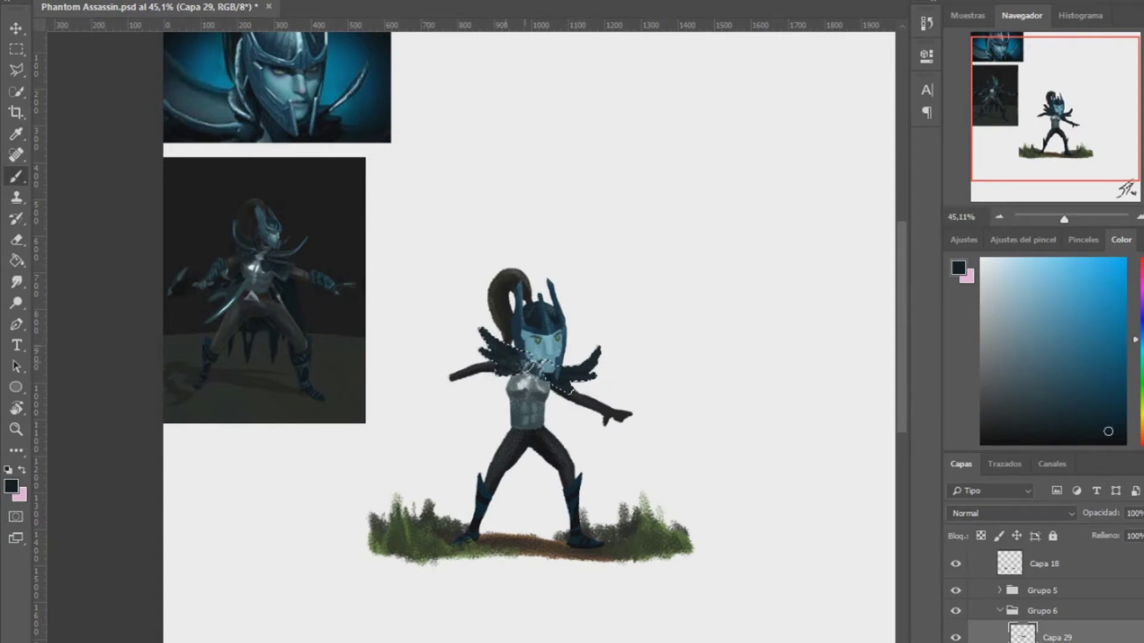
alt+click(298, 235)
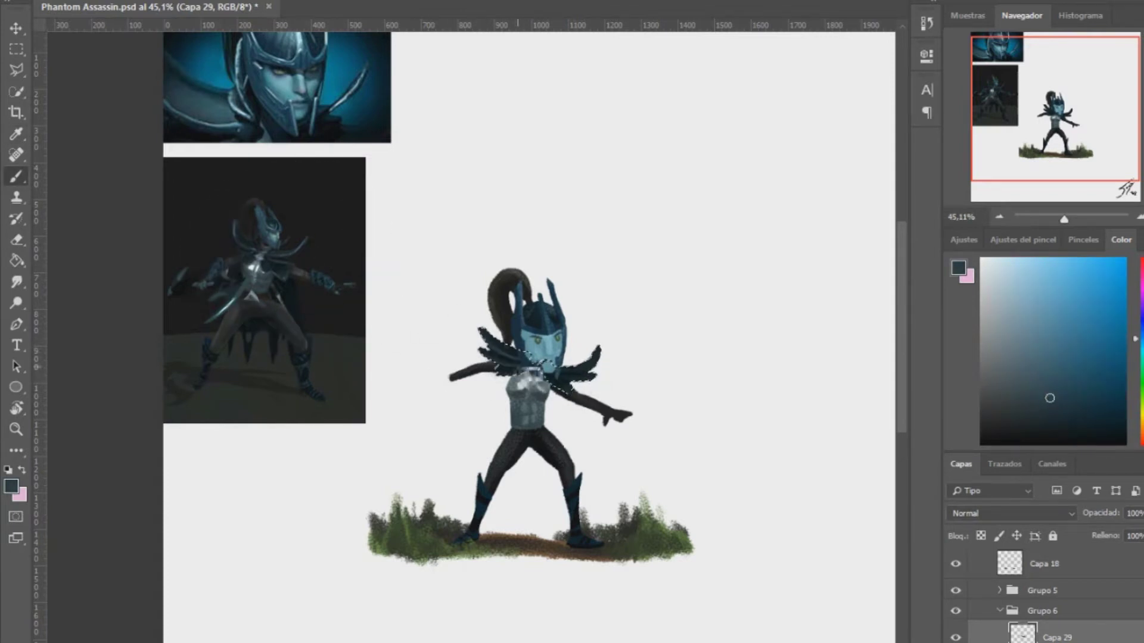
key(m)
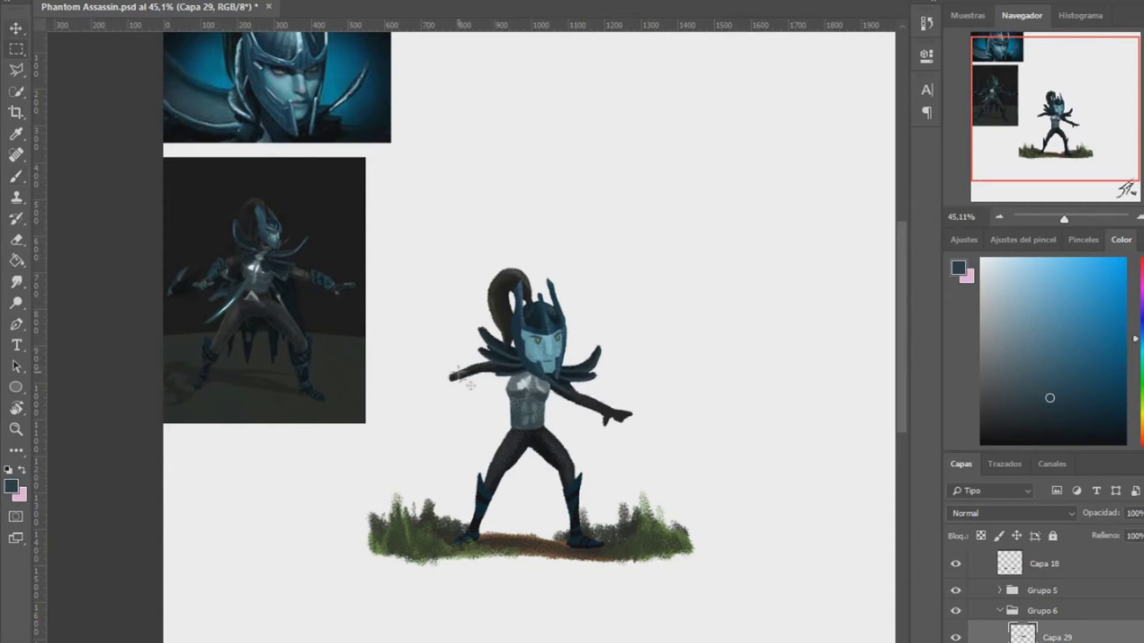
- On the arms layer, paint the raised left hand dark
ctrl+click(471, 386)
key(b)
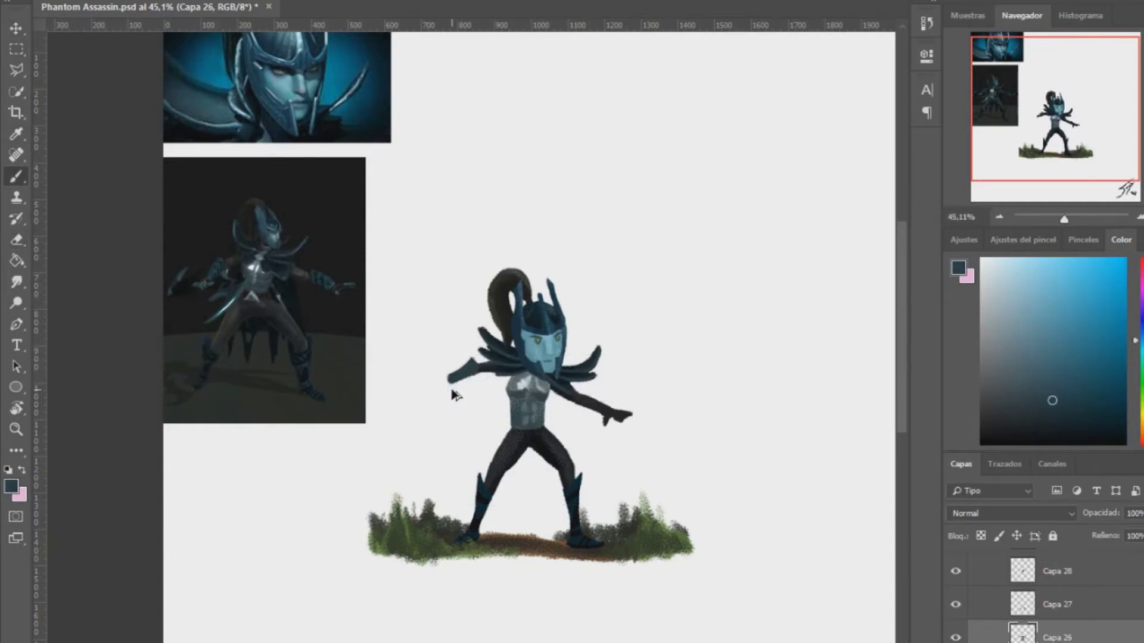
alt+click(458, 386)
drag(440, 377, 473, 392)
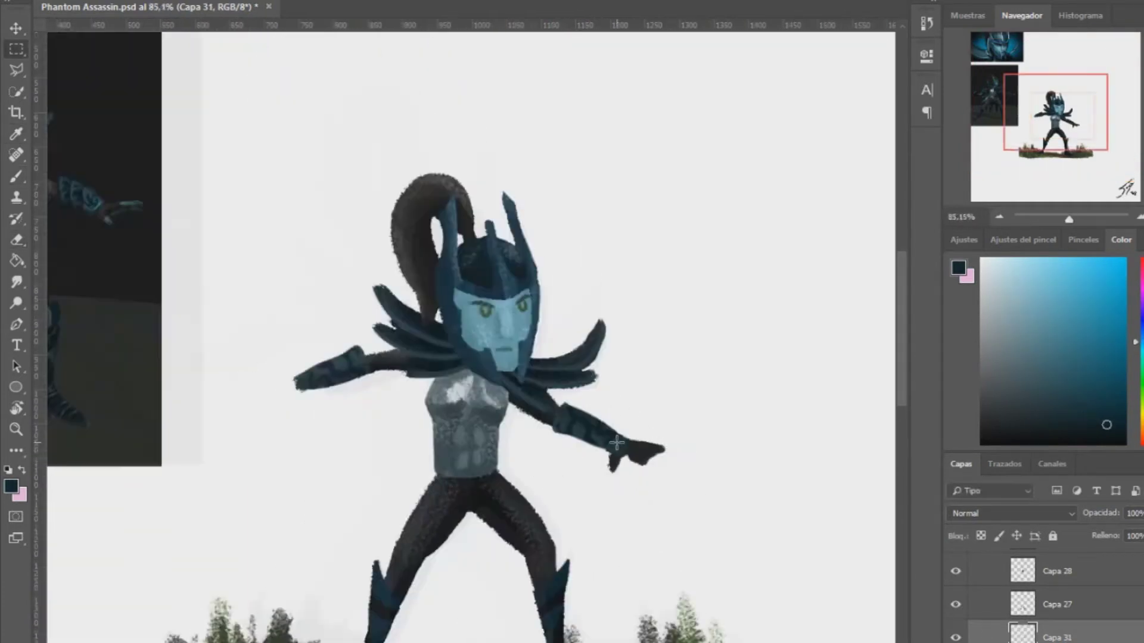
- Sample light blue and near-black glove colours, then target the layer below the arms
key(b)
alt+click(643, 441)
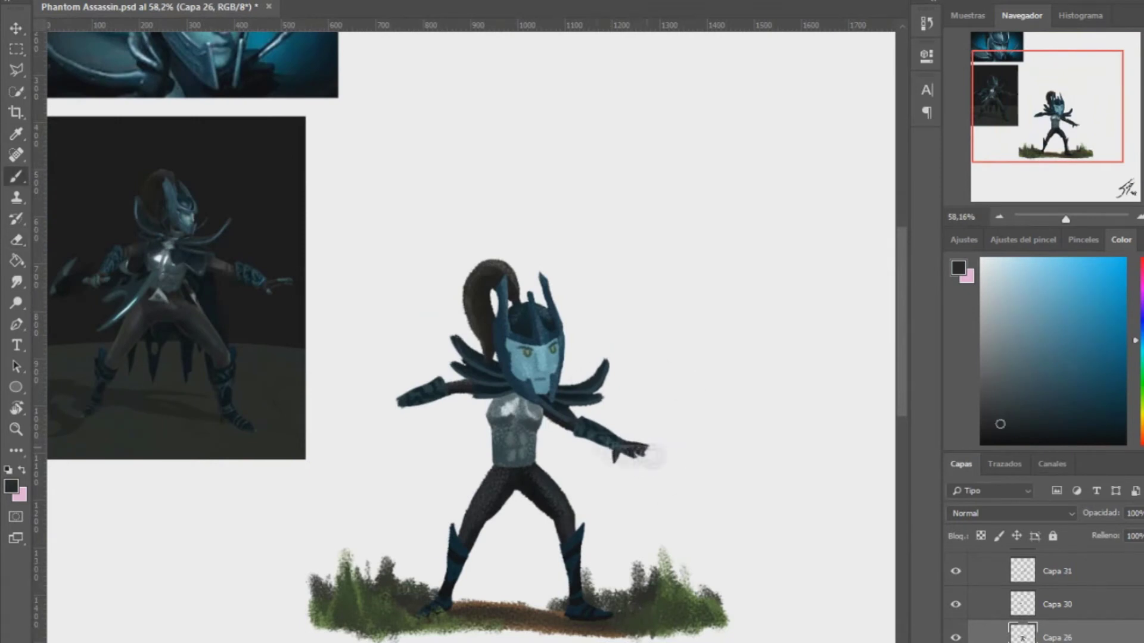
alt+click(644, 458)
scroll(626, 467, up, 5)
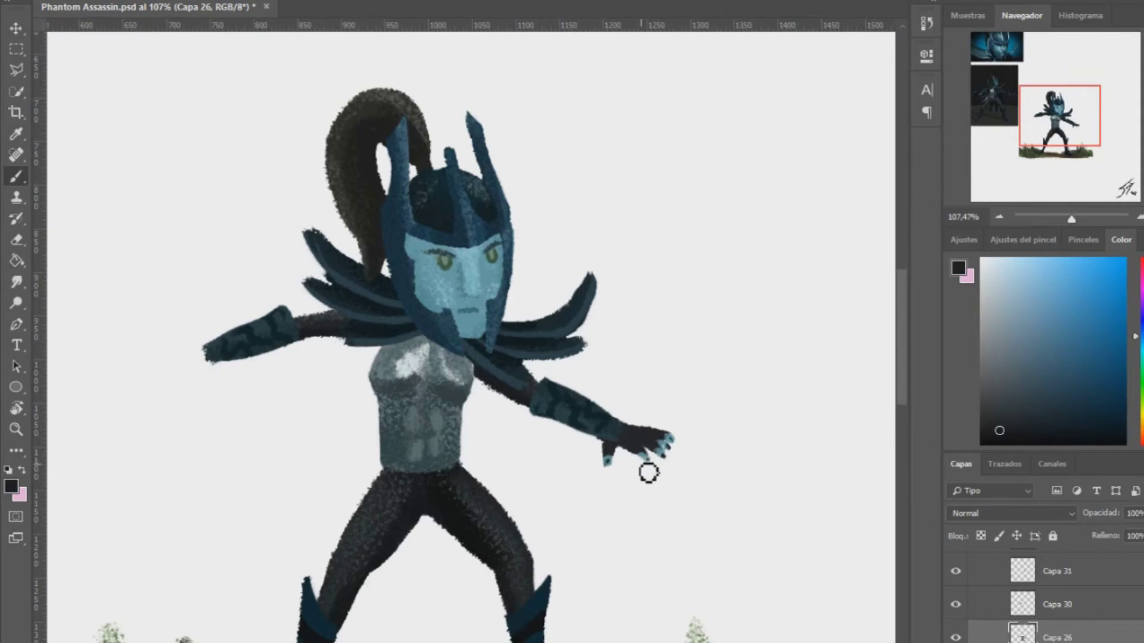
scroll(632, 453, down, 5)
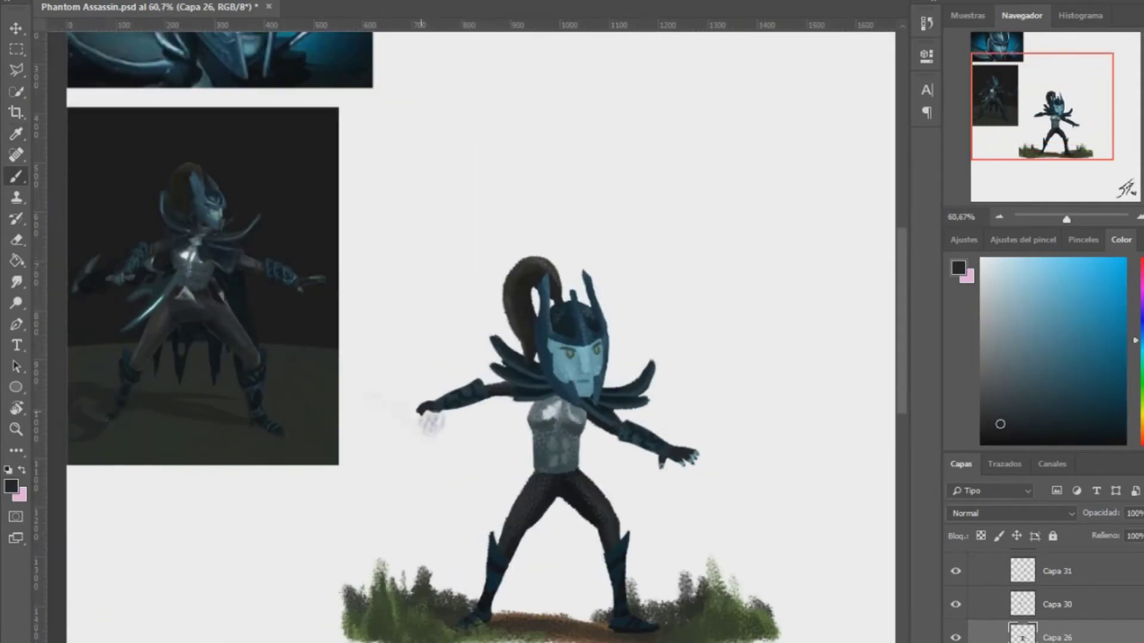
key(alt+bracketleft)
- Paint a solid dark teal hooked blade beside the left arm
alt+click(391, 434)
mouse_move(426, 462)
mouse_down()
mouse_move(497, 441)
mouse_move(459, 446)
mouse_up()
drag(468, 413, 474, 429)
alt+click(476, 426)
mouse_move(429, 461)
mouse_down()
mouse_move(494, 444)
mouse_move(477, 444)
mouse_move(453, 417)
mouse_move(488, 443)
mouse_up()
- Shape the axe blade with darker and lighter teal, adding a light highlight below it
key(e)
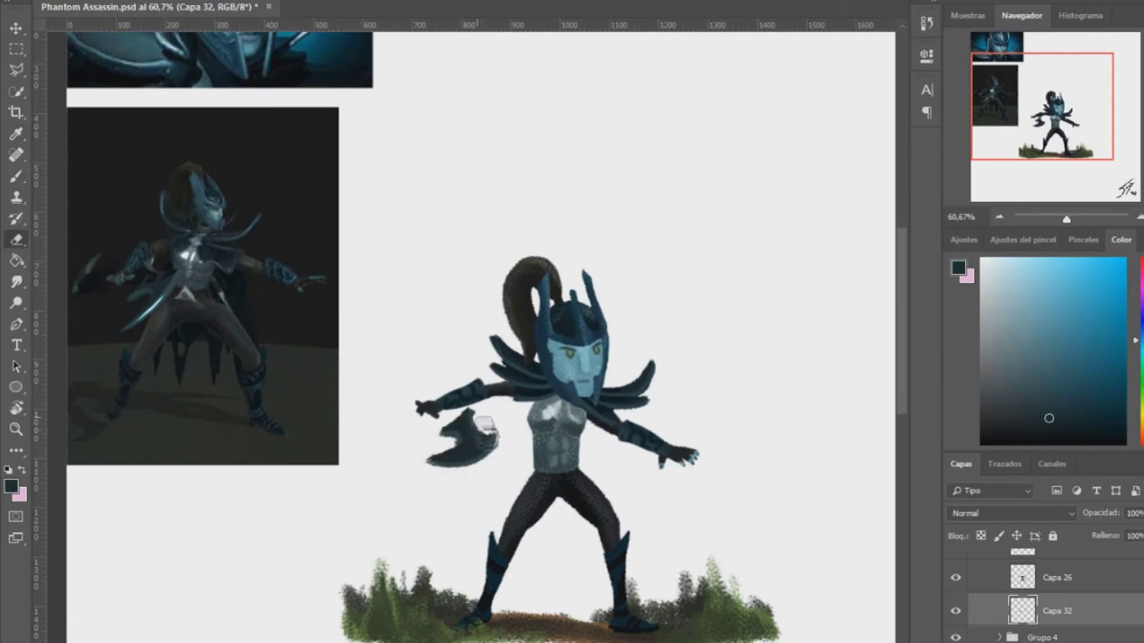
key(b)
alt+click(117, 268)
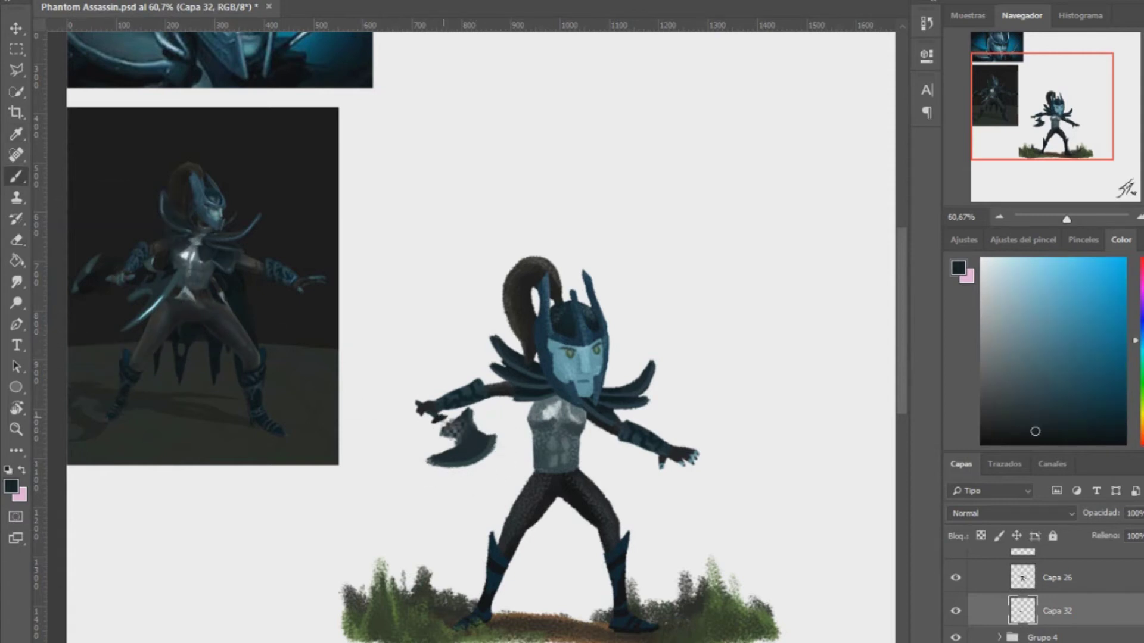
alt+click(179, 262)
key(e)
drag(461, 476, 486, 469)
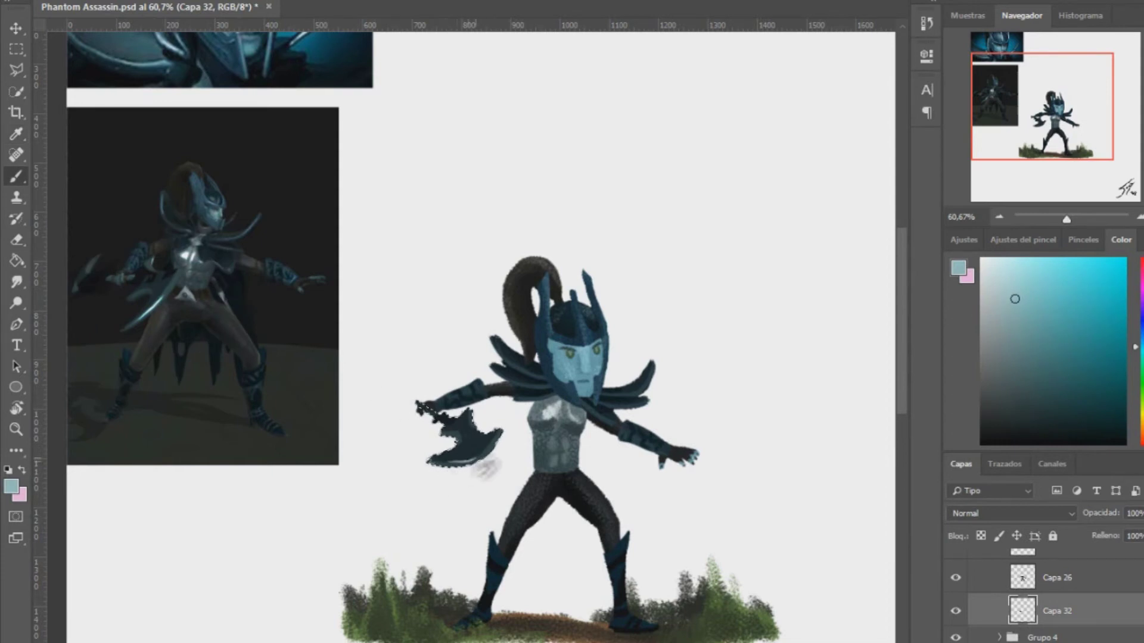
alt+click(151, 278)
alt+click(467, 426)
- Duplicate the axe head and place the copy up-left of the original
key(ctrl+j)
key(ctrl+t)
drag(471, 286, 396, 381)
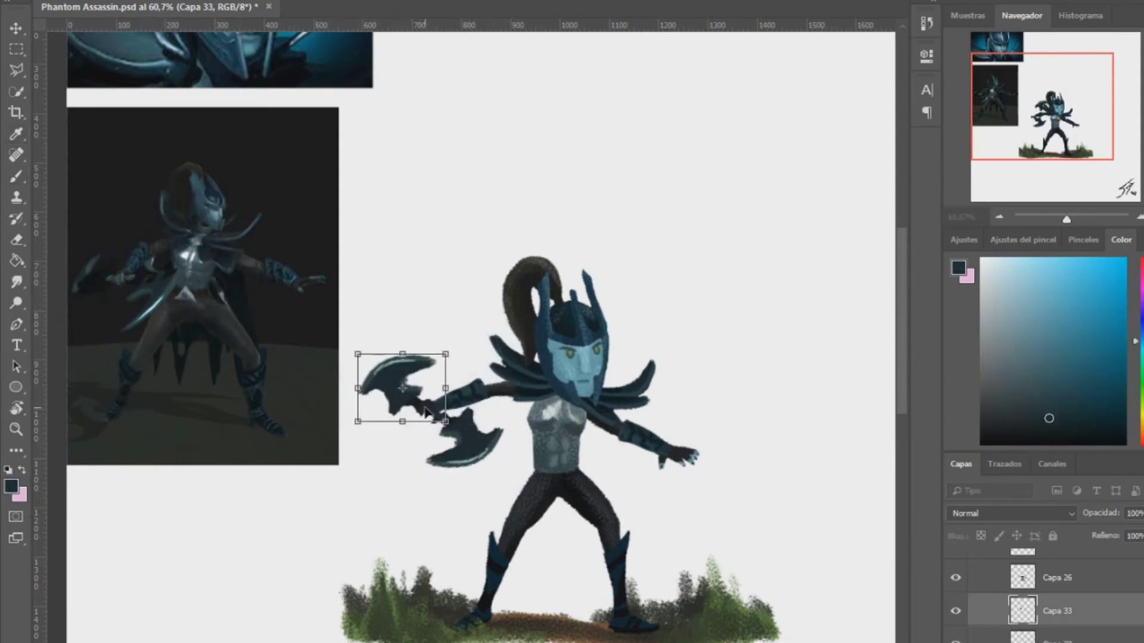
key(Return)
- Nudge the upper axe head right and down to line up the twin axe
key(b)
key(alt+bracketright)
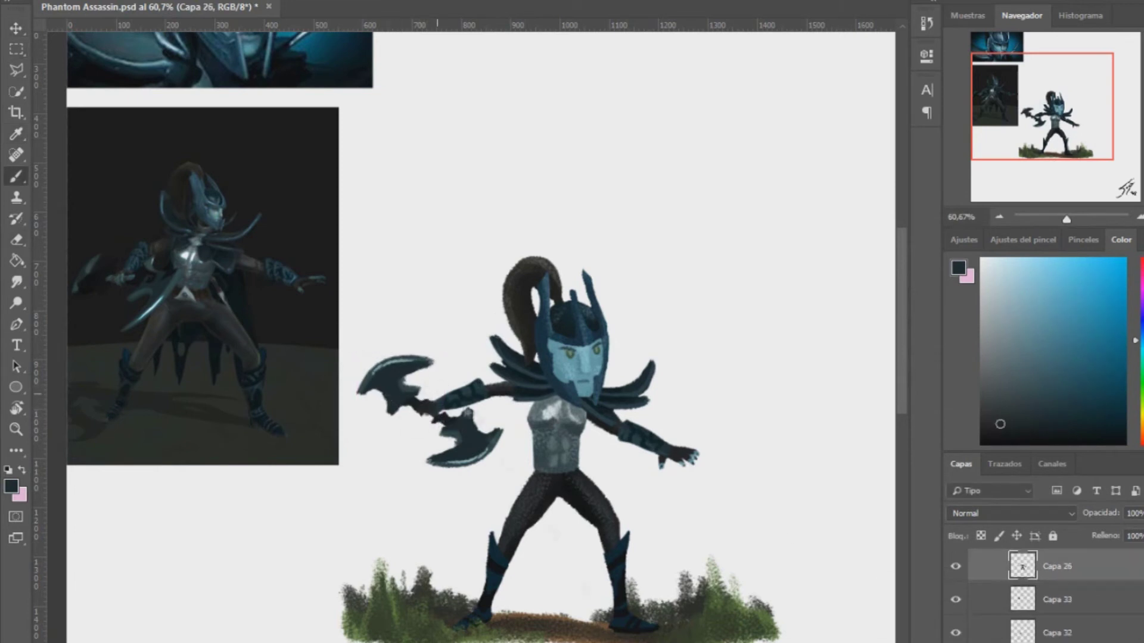
key(v)
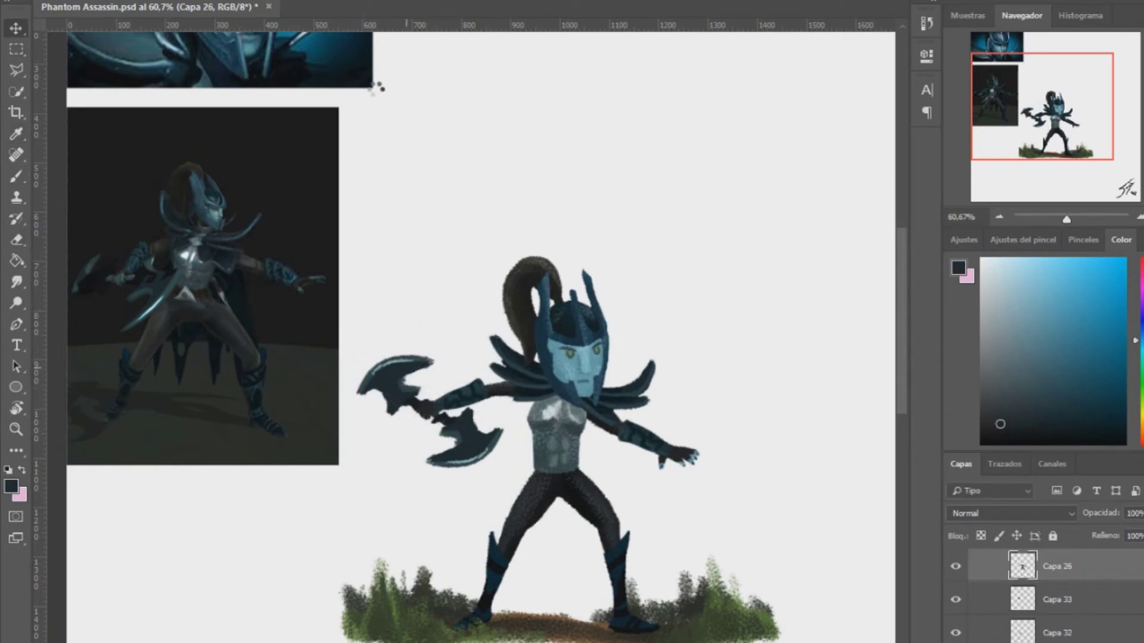
key(b)
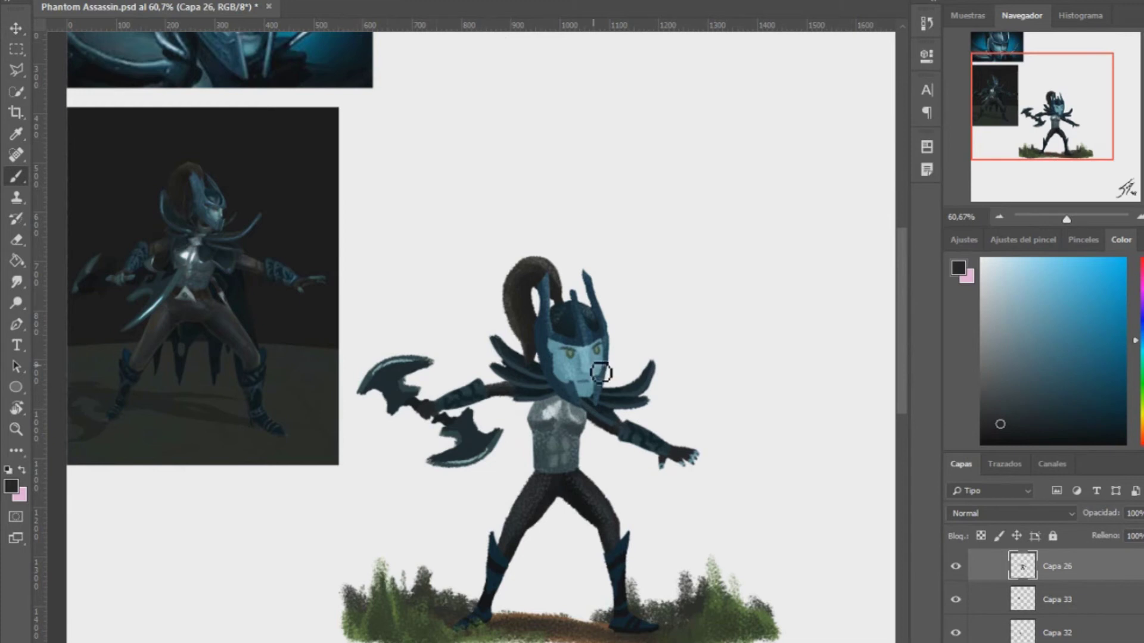
key(v)
key(alt+bracketleft)
key(shift+Right)
key(shift+Down)
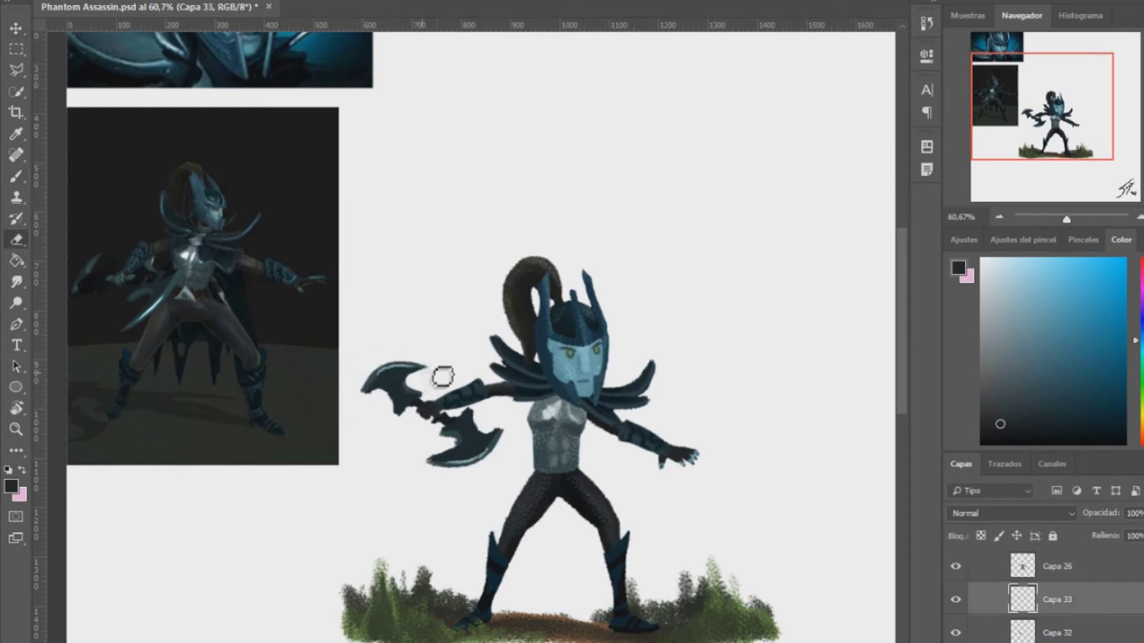
key(v)
key(alt+bracketleft)
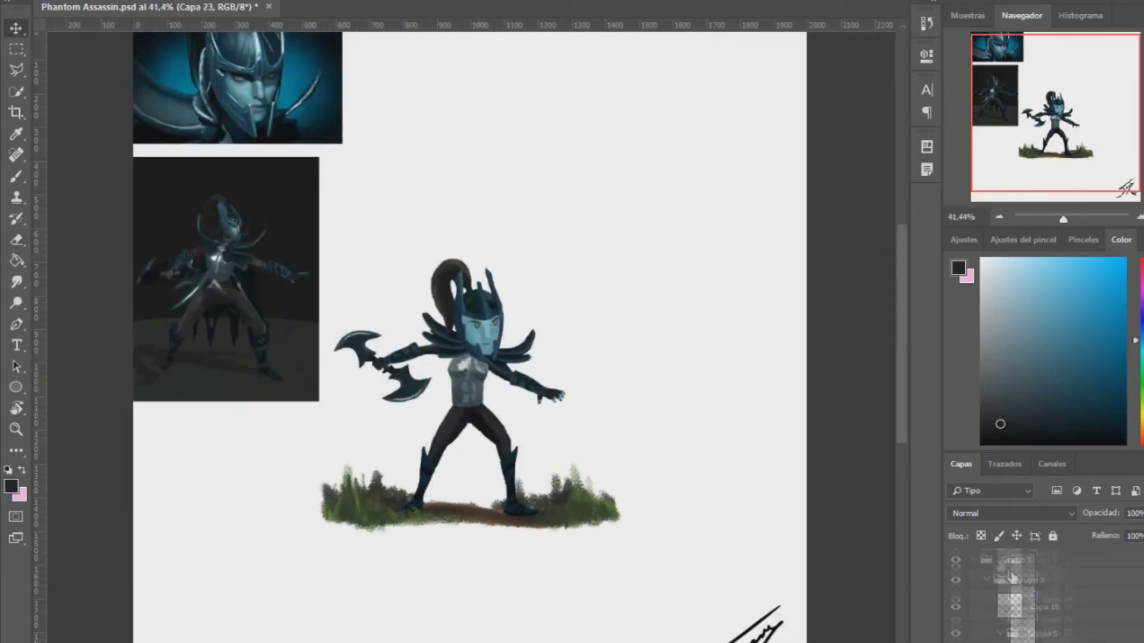
- On cape layer Capa 34, erase the grey smudge beside the torso
key(Return)
key(alt+bracketleft)
key(alt+bracketleft)
key(alt+bracketleft)
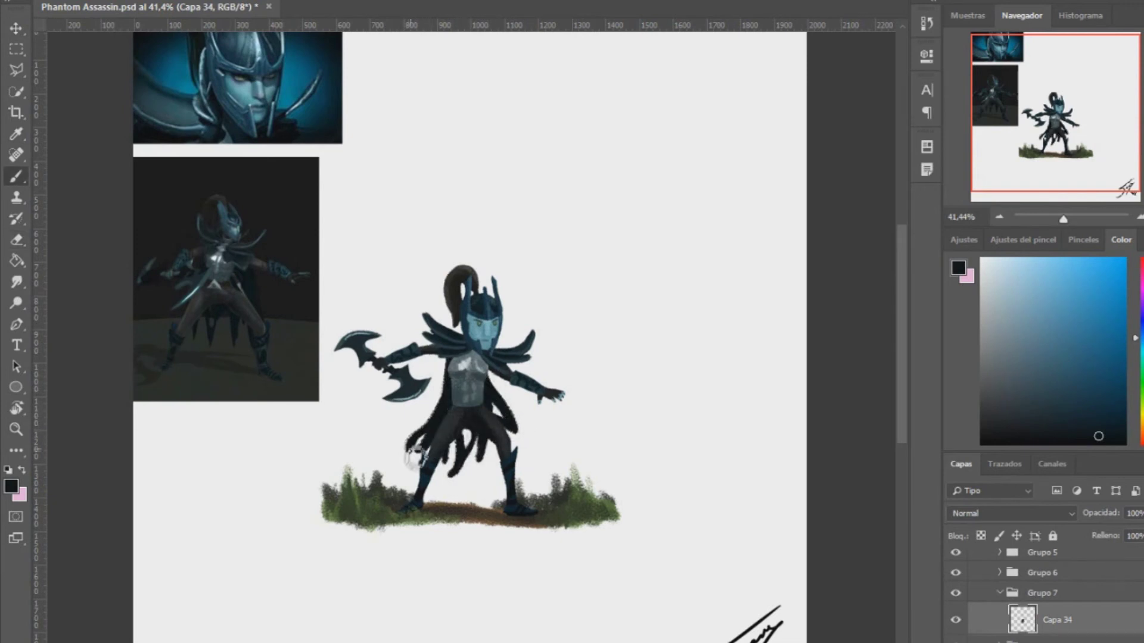
key(e)
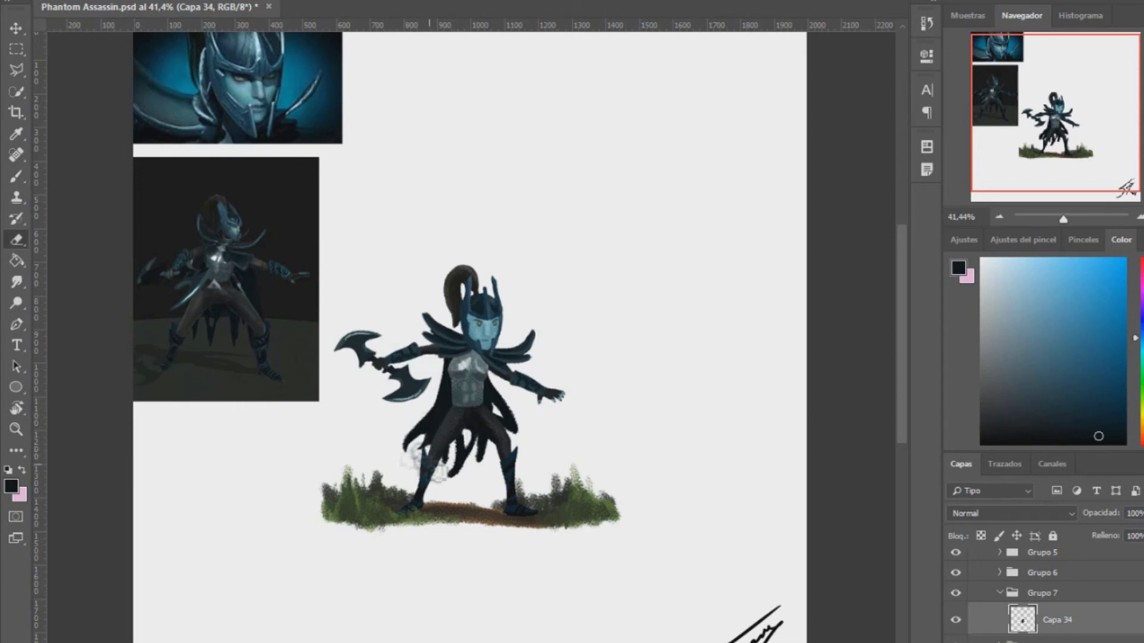
drag(511, 398, 488, 378)
key(b)
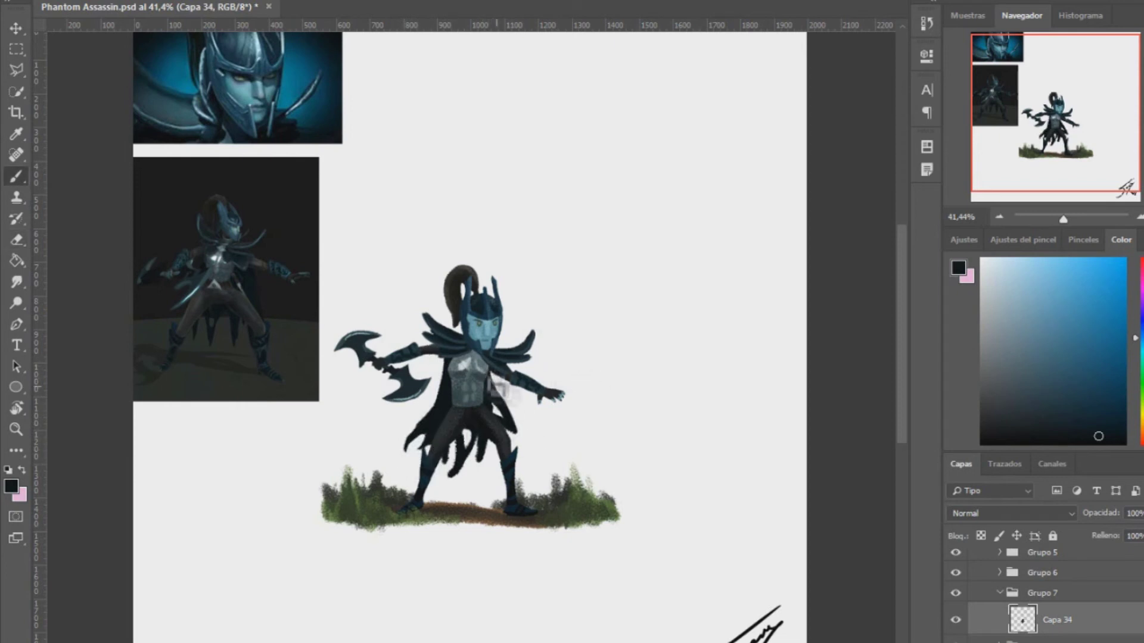
key(ctrl+t)
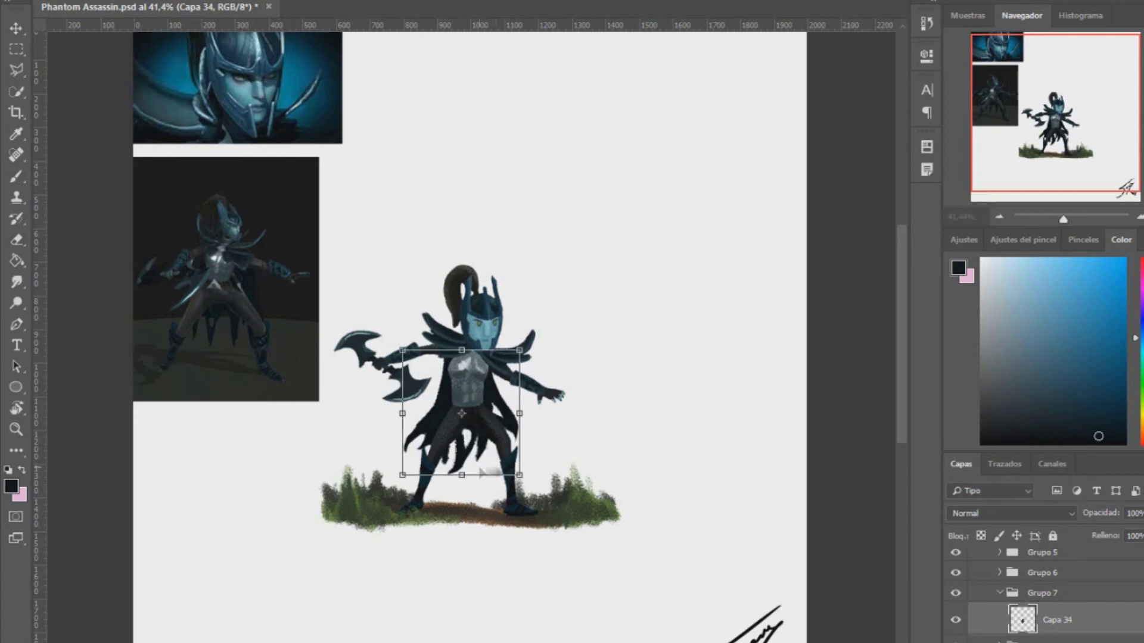
key(Escape)
- Add a new belt layer above Capa 29 and sample near-black, blue-grey and teal colours
ctrl+click(495, 375)
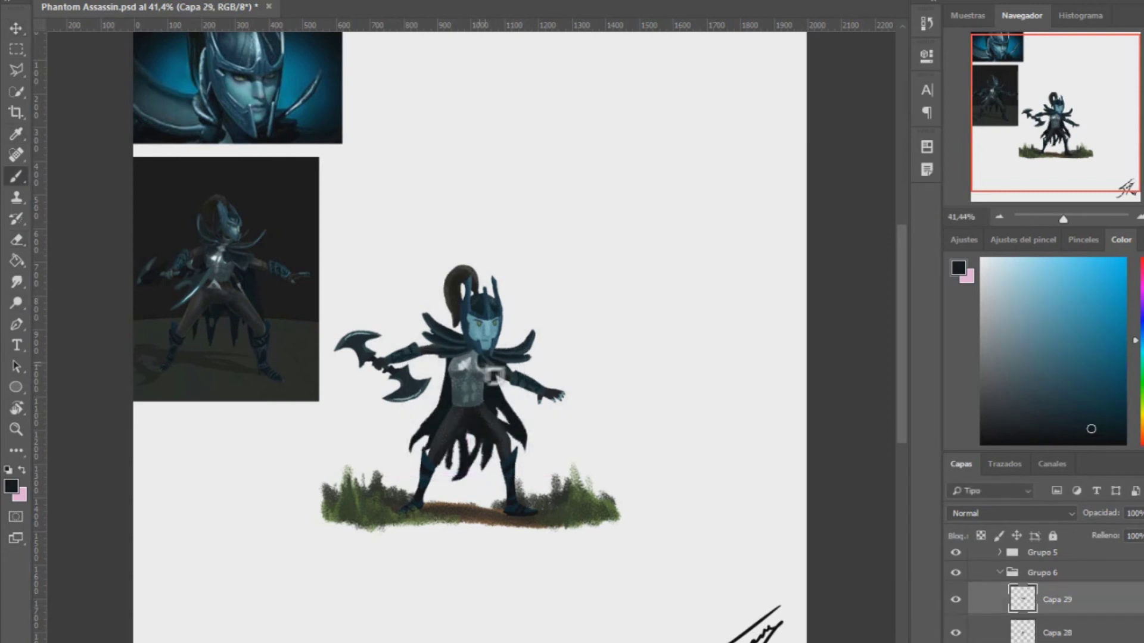
ctrl+click(474, 366)
alt+click(243, 301)
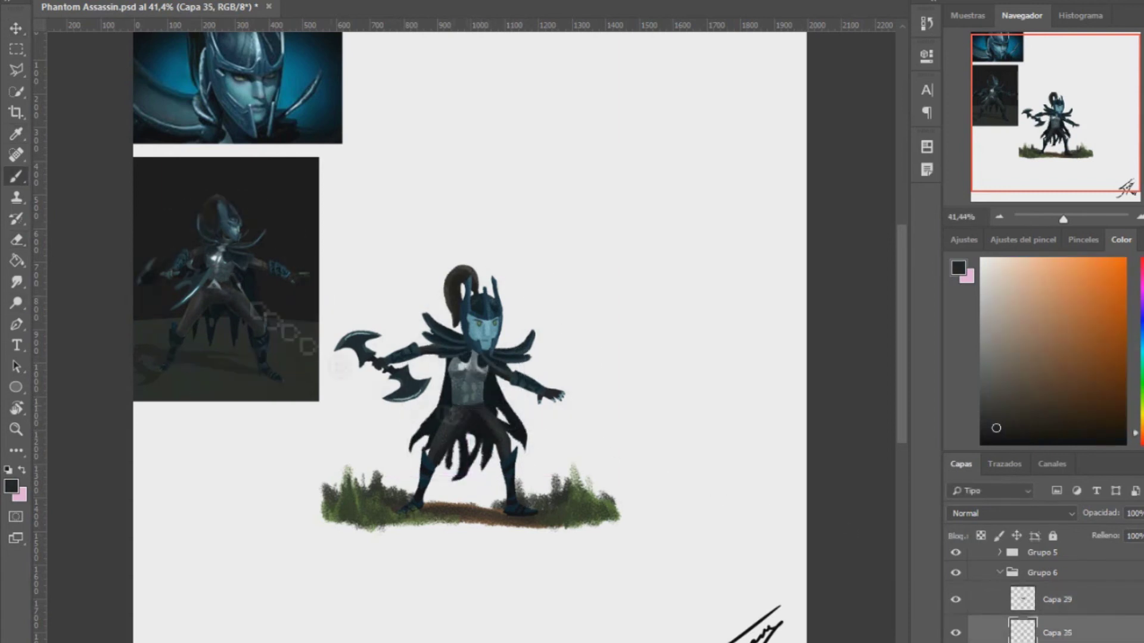
alt+click(476, 419)
alt+click(280, 333)
alt+click(236, 277)
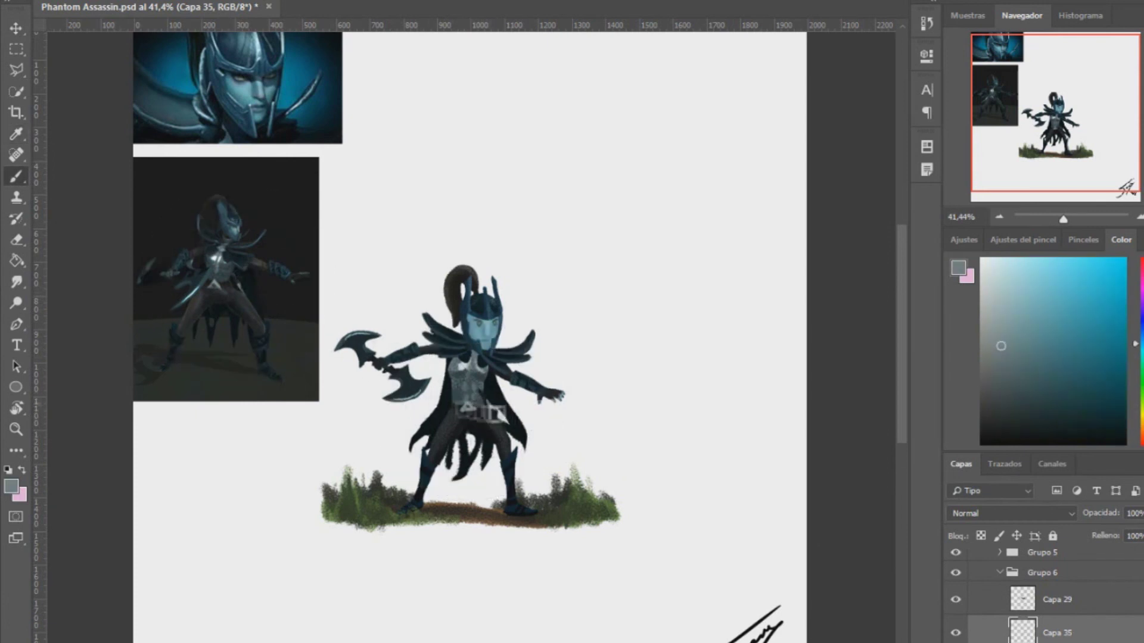